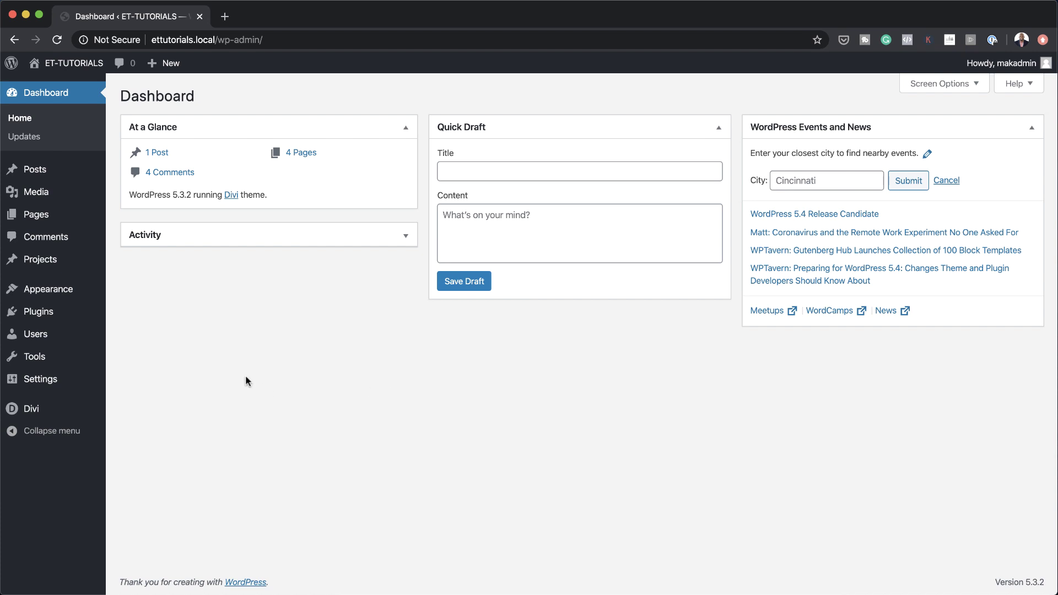
# Create a new page titled "Tutorial", dismissing the welcome tip.
pyautogui.moveTo(46, 217)
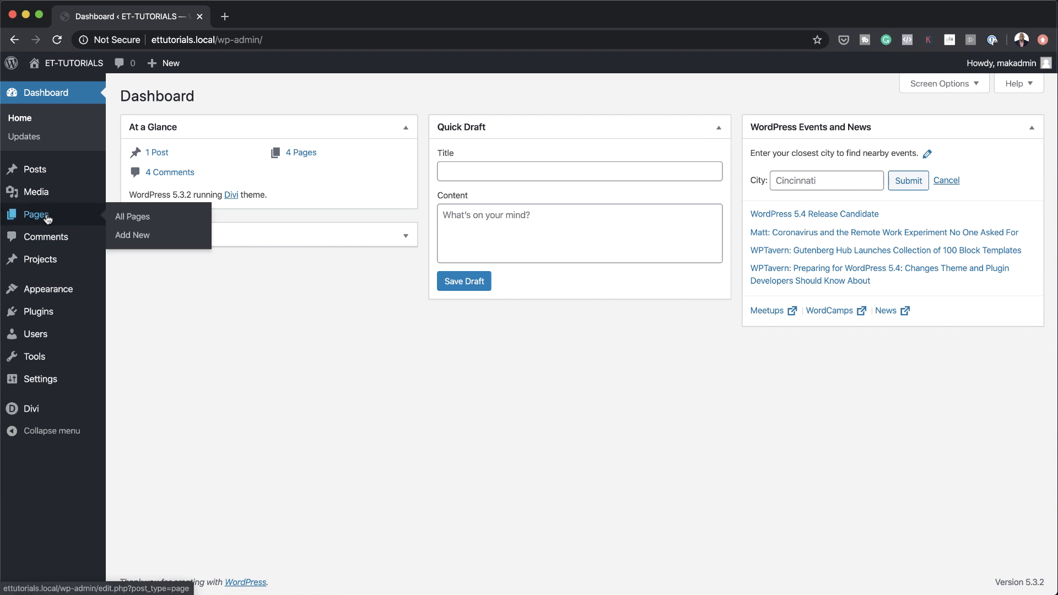
pyautogui.click(153, 235)
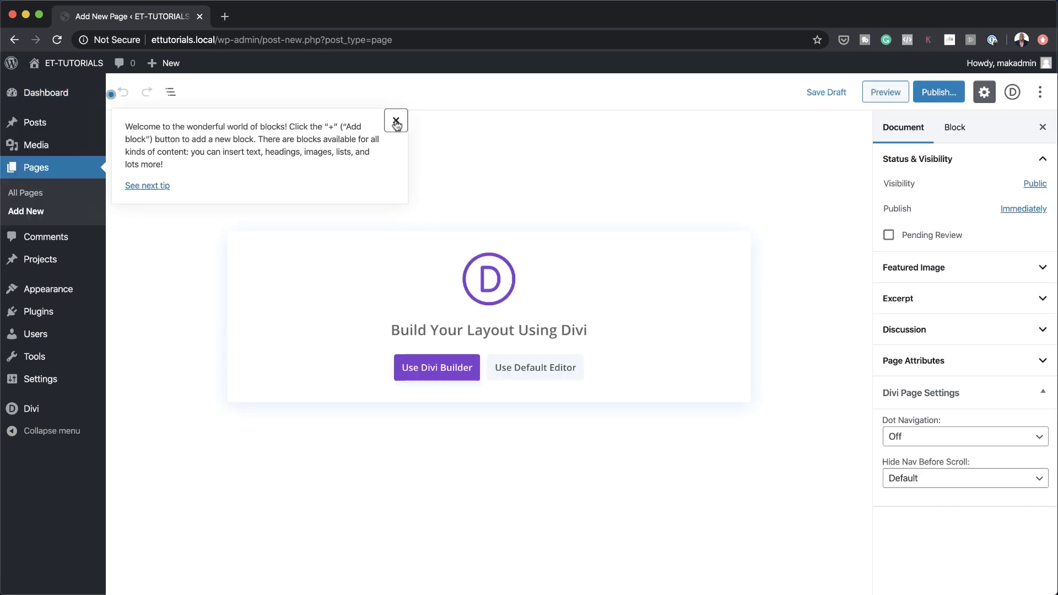
pyautogui.click(397, 122)
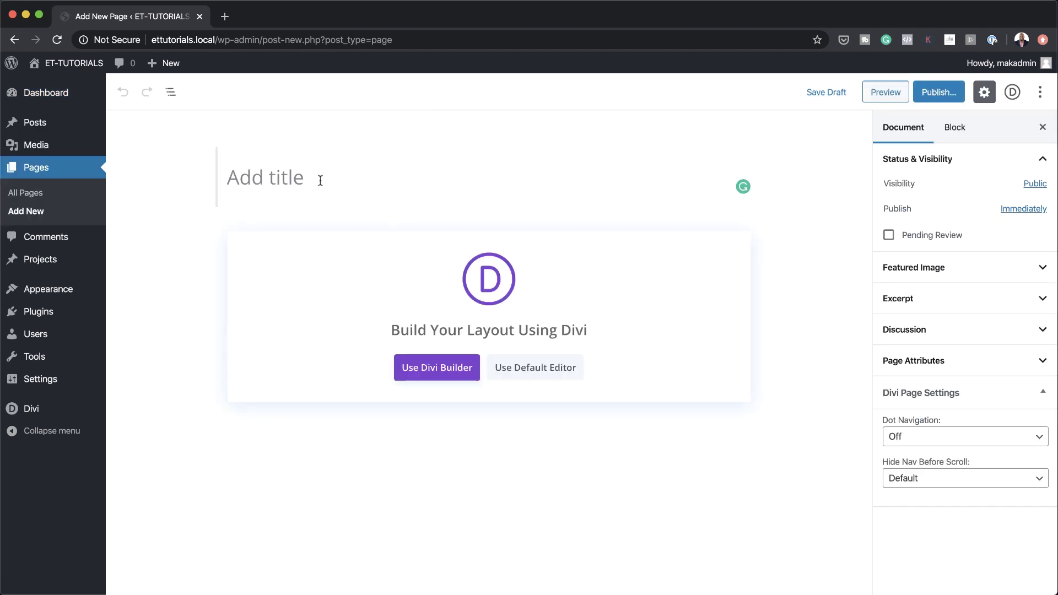
pyautogui.write('Tutorial')
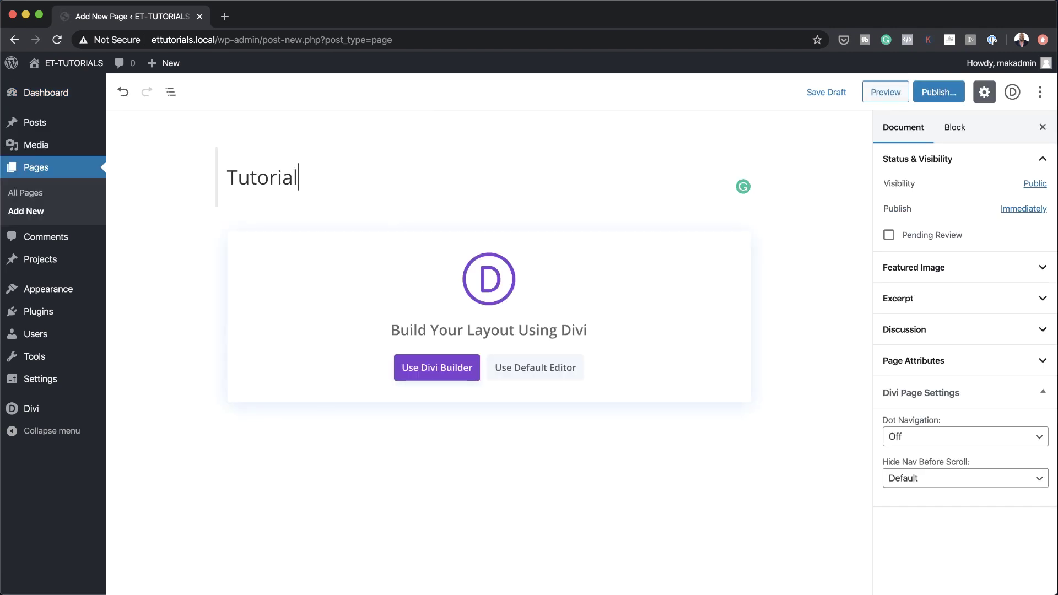
# Start building the page from scratch with the Divi Builder and insert a single-column row.
pyautogui.click(455, 369)
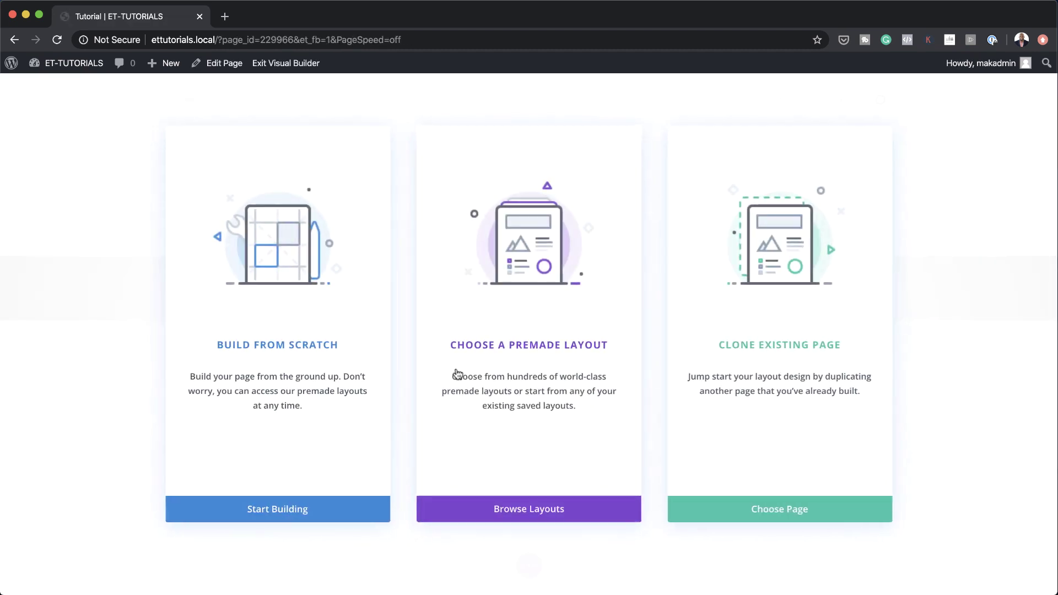
pyautogui.click(311, 348)
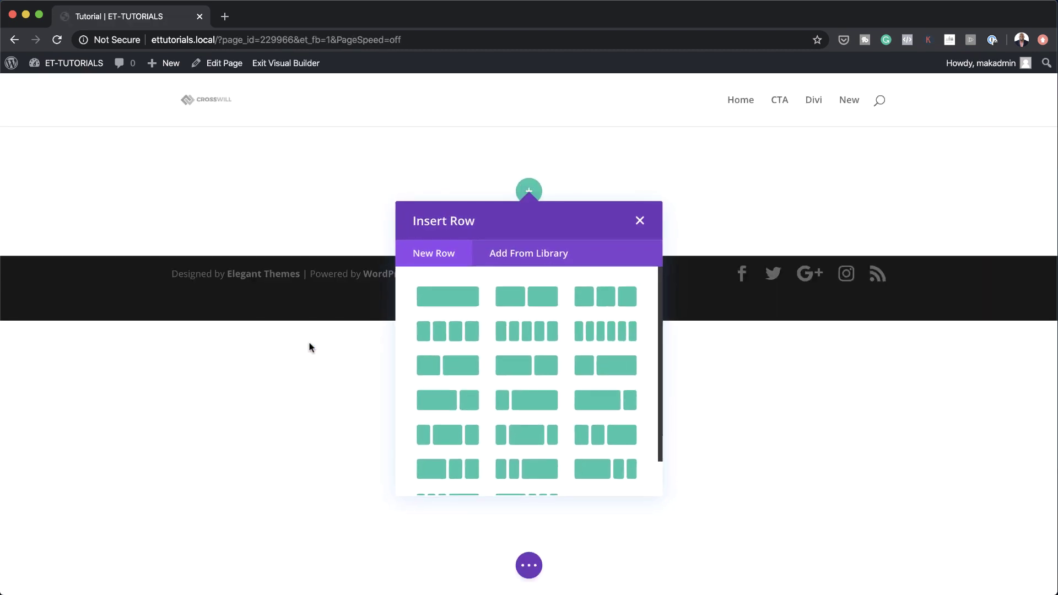
pyautogui.click(458, 301)
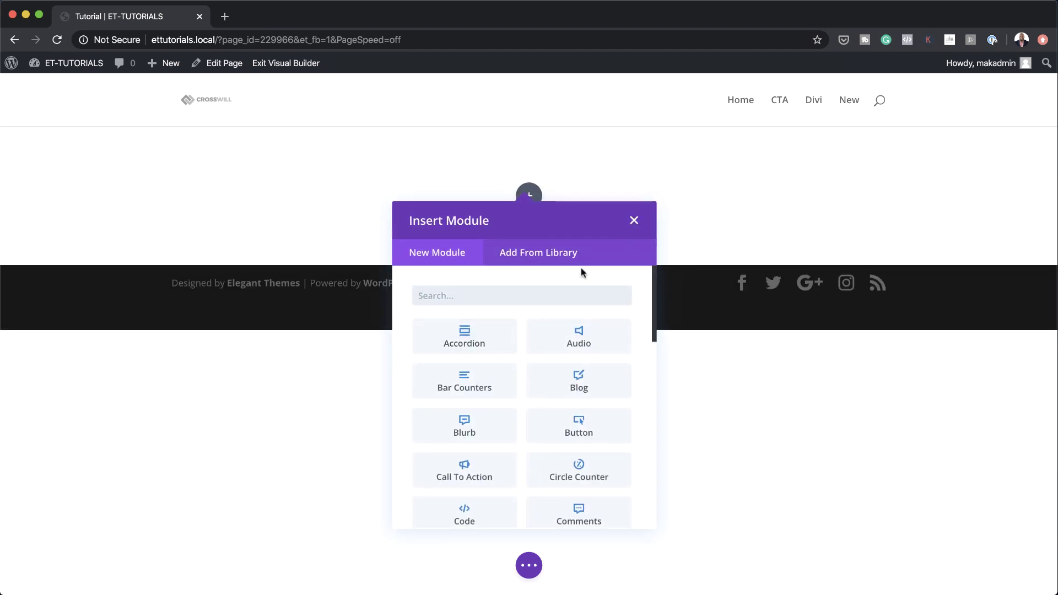
# Add an Image module to the row and use eye-doctor-08.jpg from the media library as its picture.
pyautogui.click(571, 297)
pyautogui.write('image')
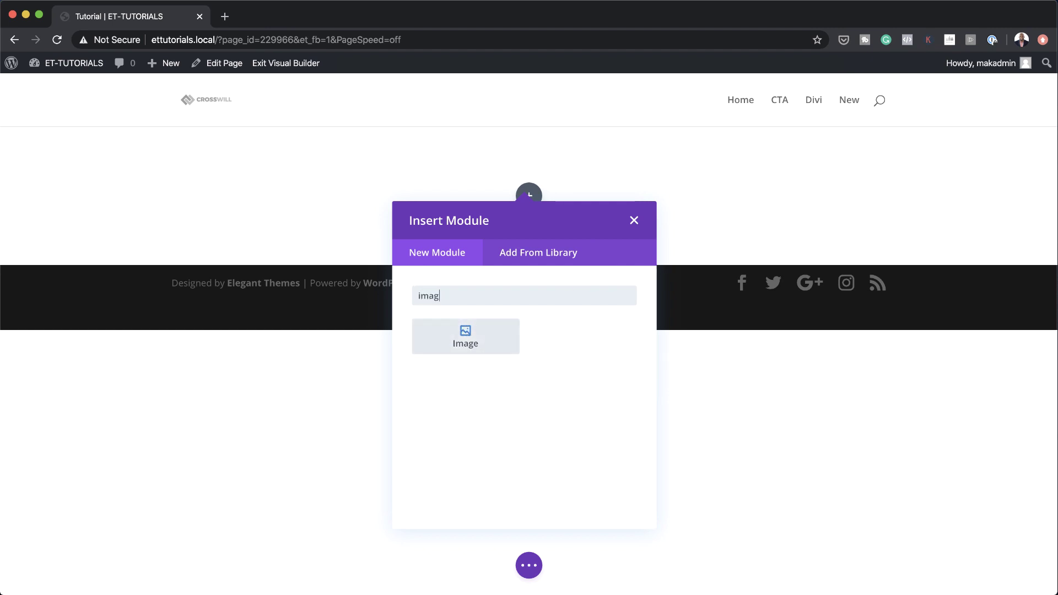
pyautogui.click(489, 336)
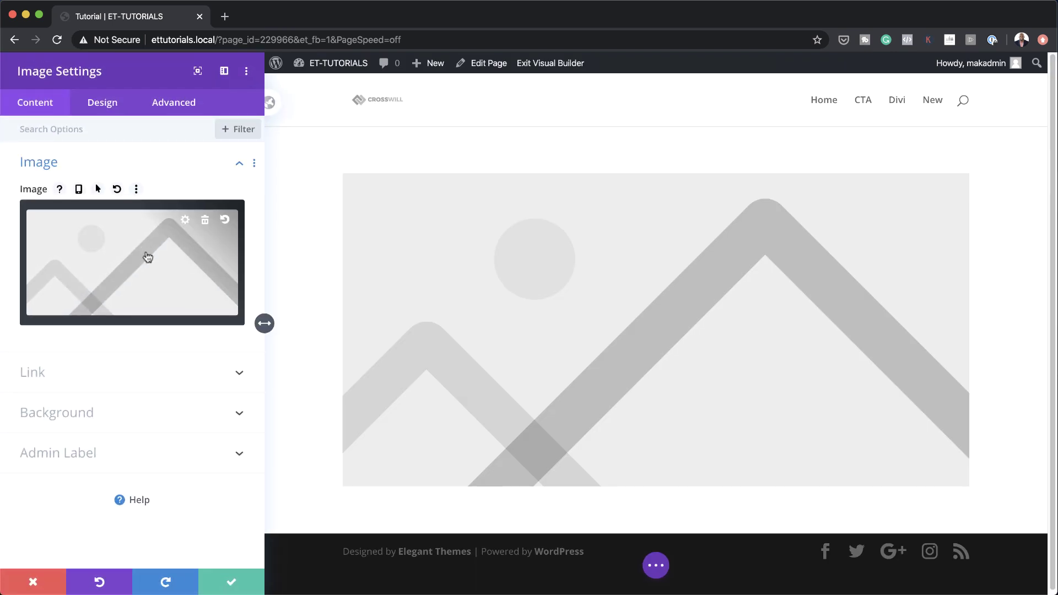
pyautogui.click(148, 257)
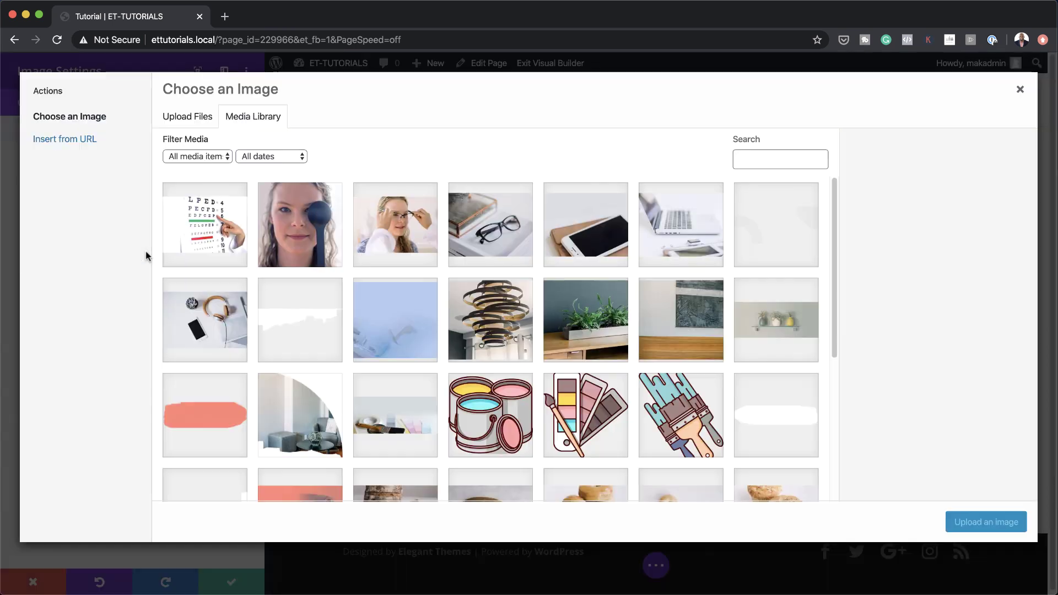
pyautogui.click(311, 228)
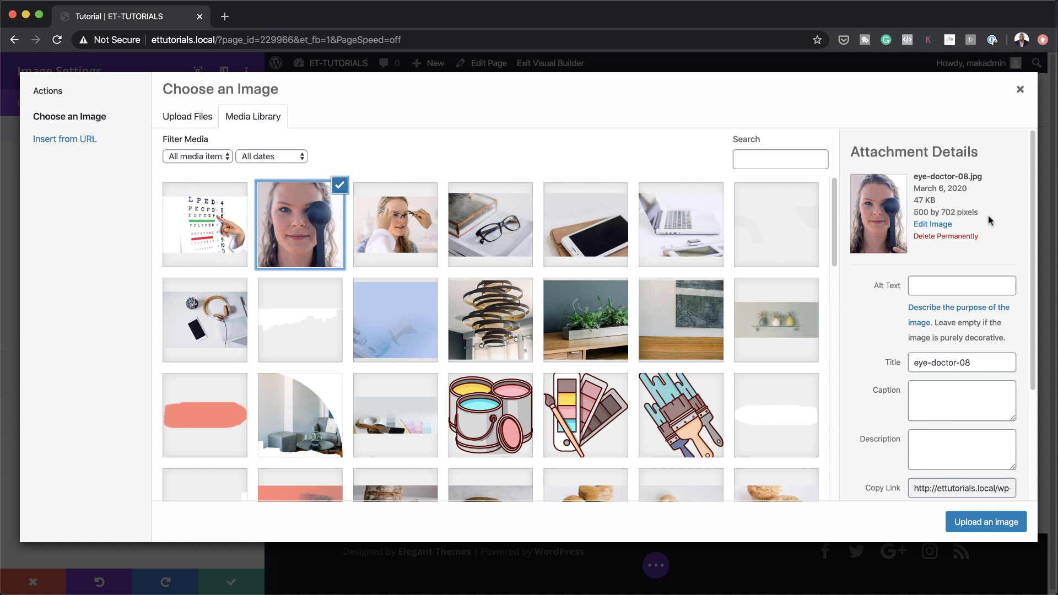
pyautogui.click(976, 527)
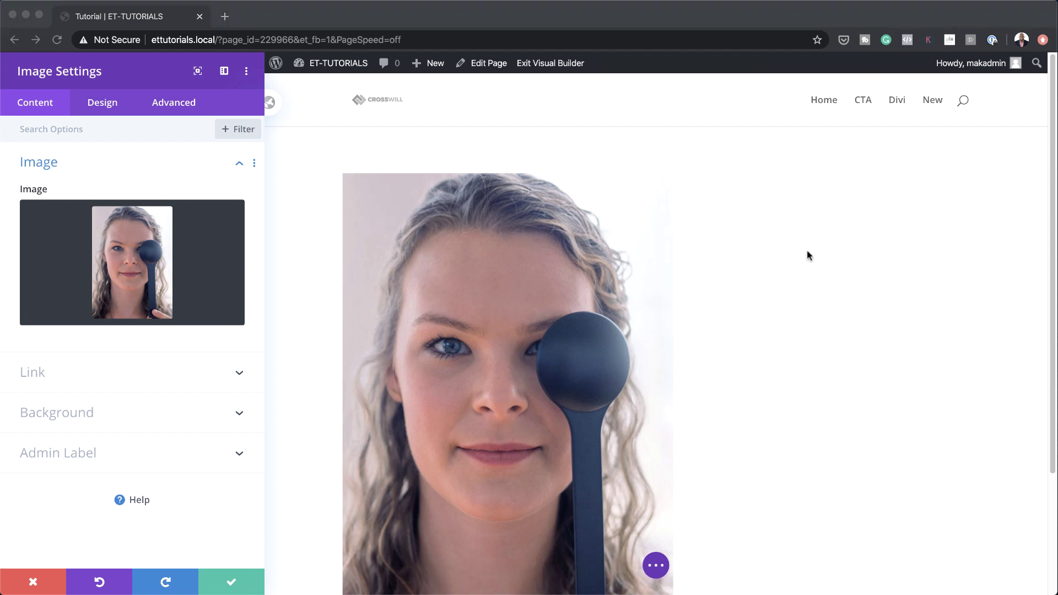
# Set the image module's max width to 33vw and its module alignment to left.
pyautogui.click(101, 104)
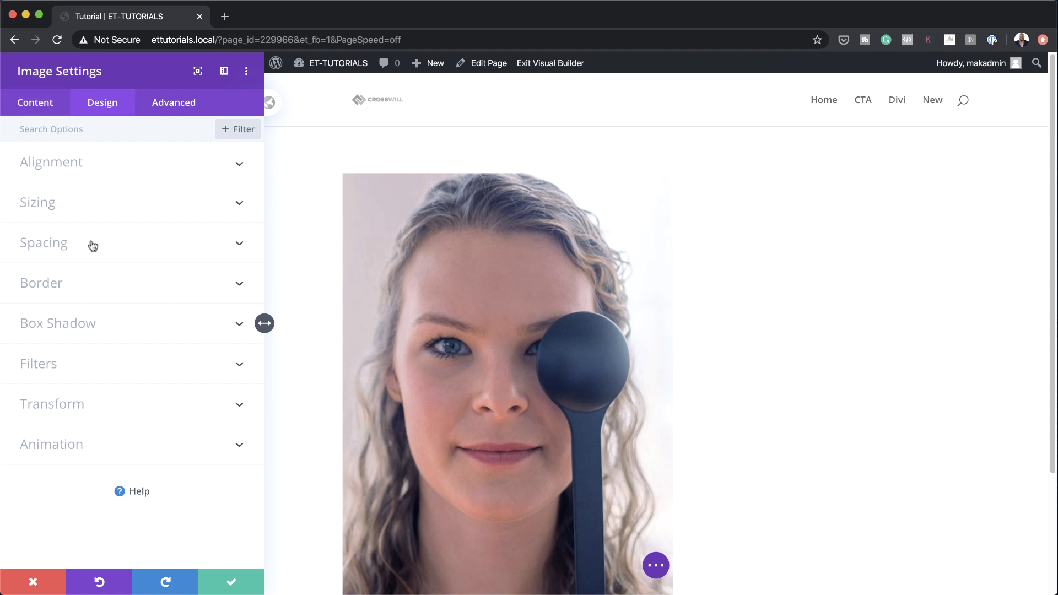
pyautogui.click(83, 201)
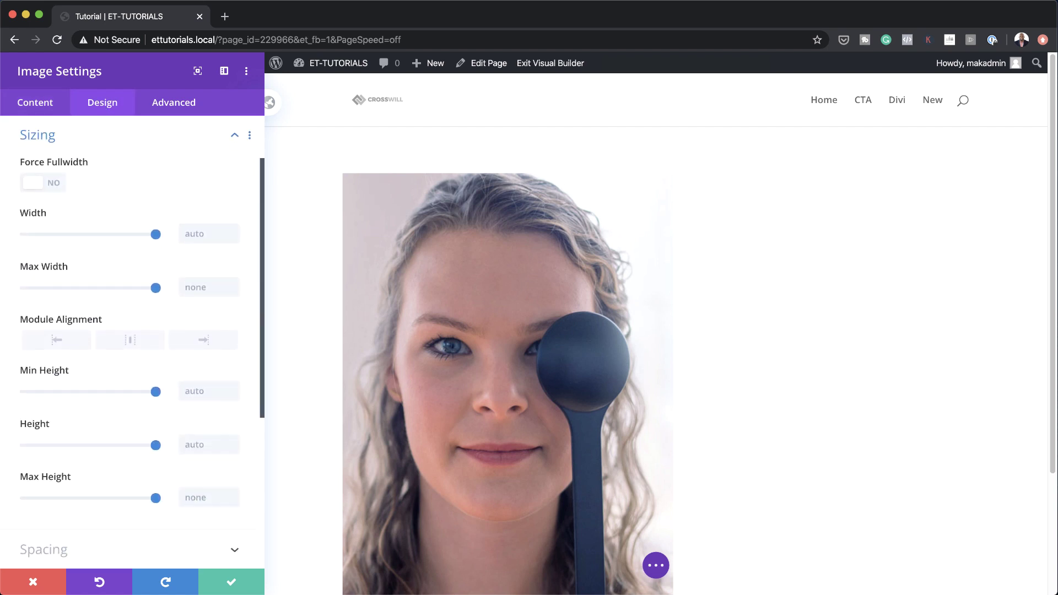
pyautogui.click(201, 288)
pyautogui.write('33vw')
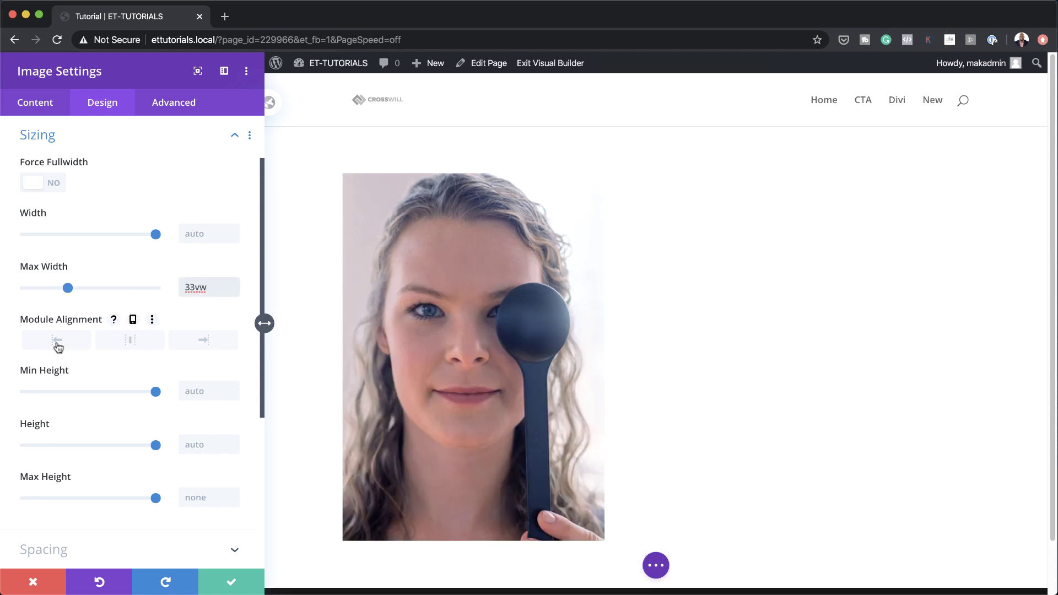
pyautogui.click(58, 346)
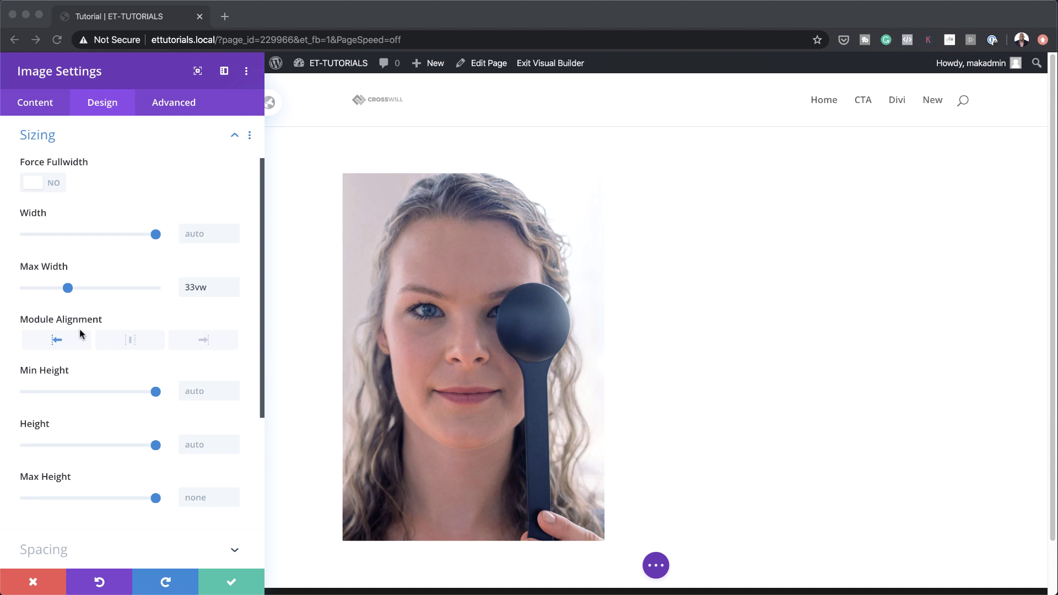
# Add the custom CSS "float: left;" to the image module's main element and save the module.
pyautogui.click(183, 103)
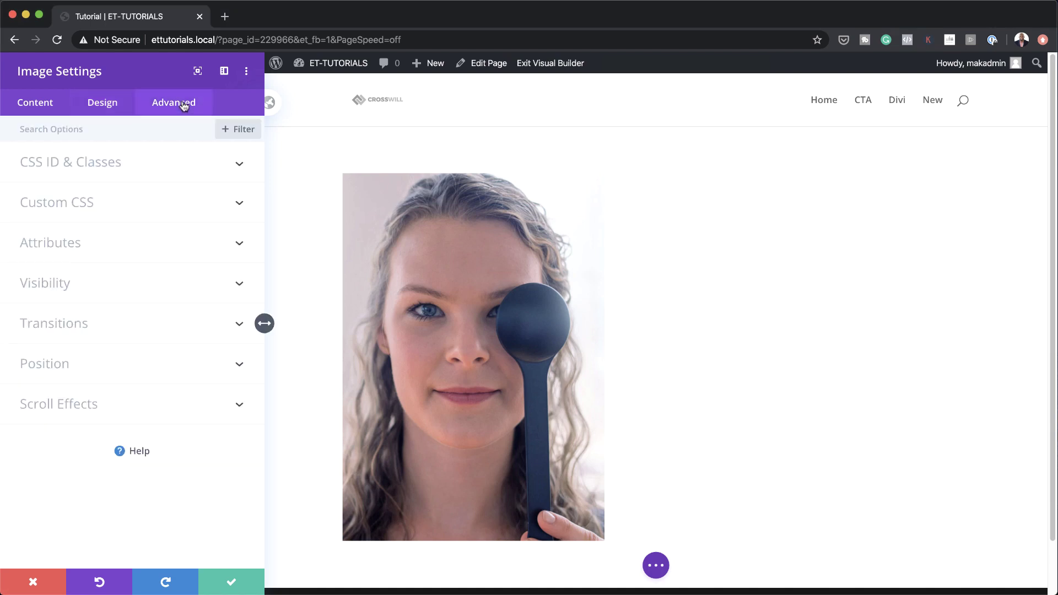
pyautogui.click(83, 202)
pyautogui.click(89, 308)
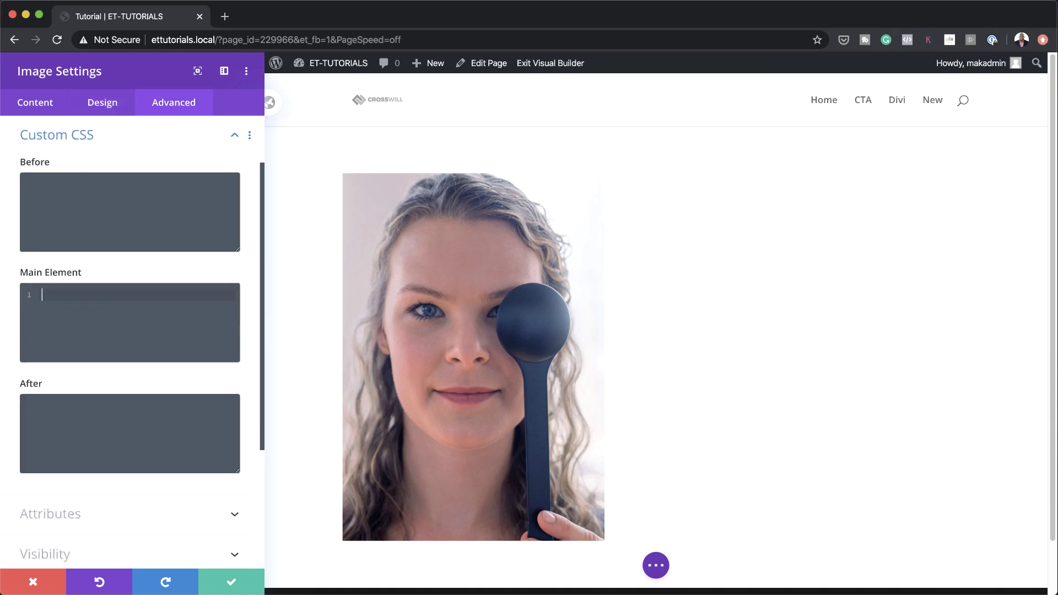
pyautogui.write('float: left;')
pyautogui.click(228, 582)
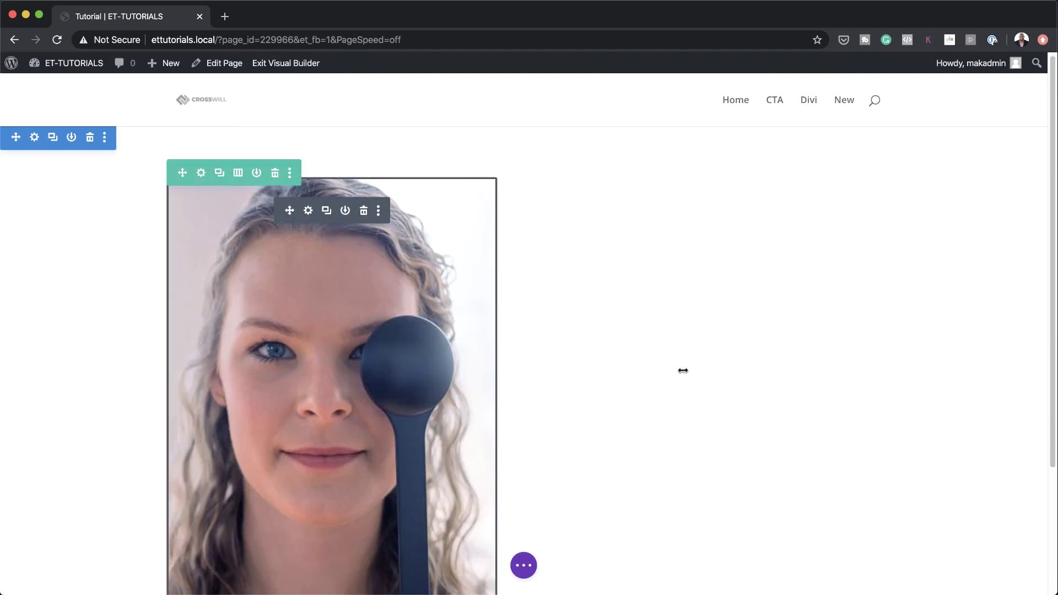
# Add a second Image module below the first image, using eye-doctor-13.jpg from the media library.
pyautogui.scroll(-5, 680, 369)
pyautogui.click(329, 458)
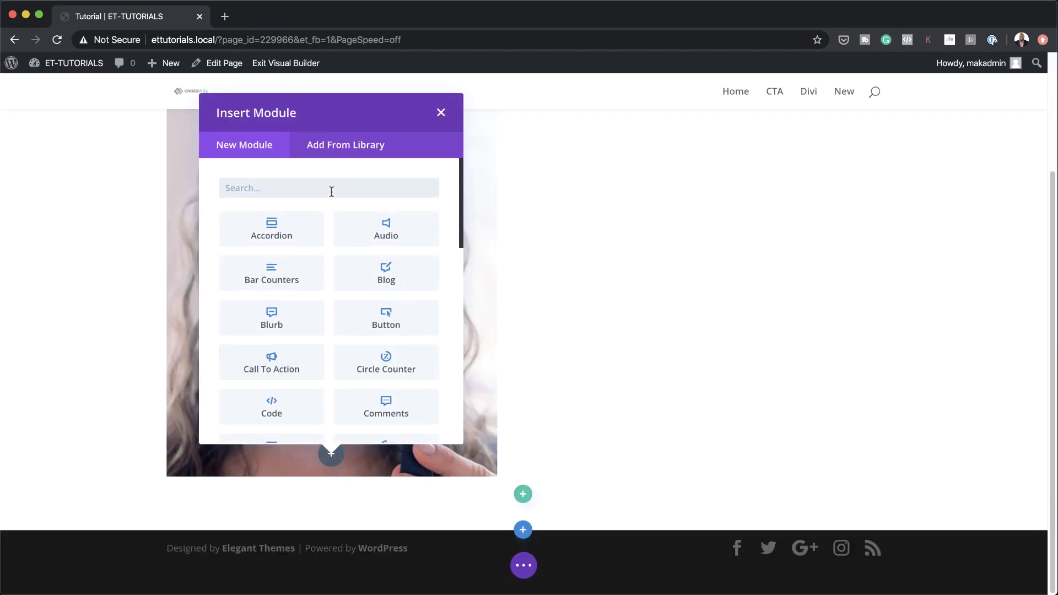
pyautogui.write('image')
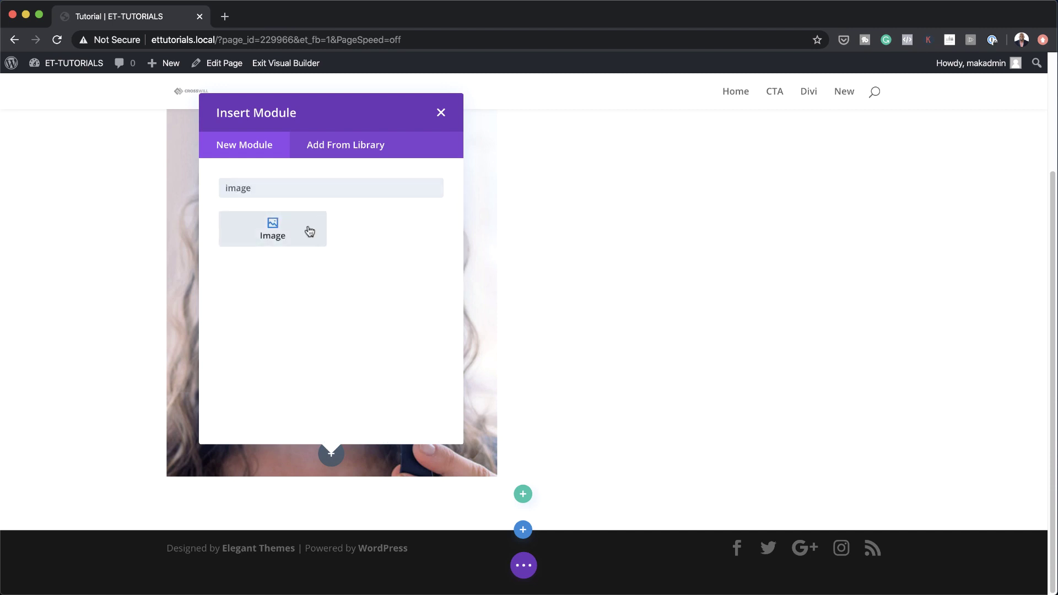
pyautogui.click(309, 231)
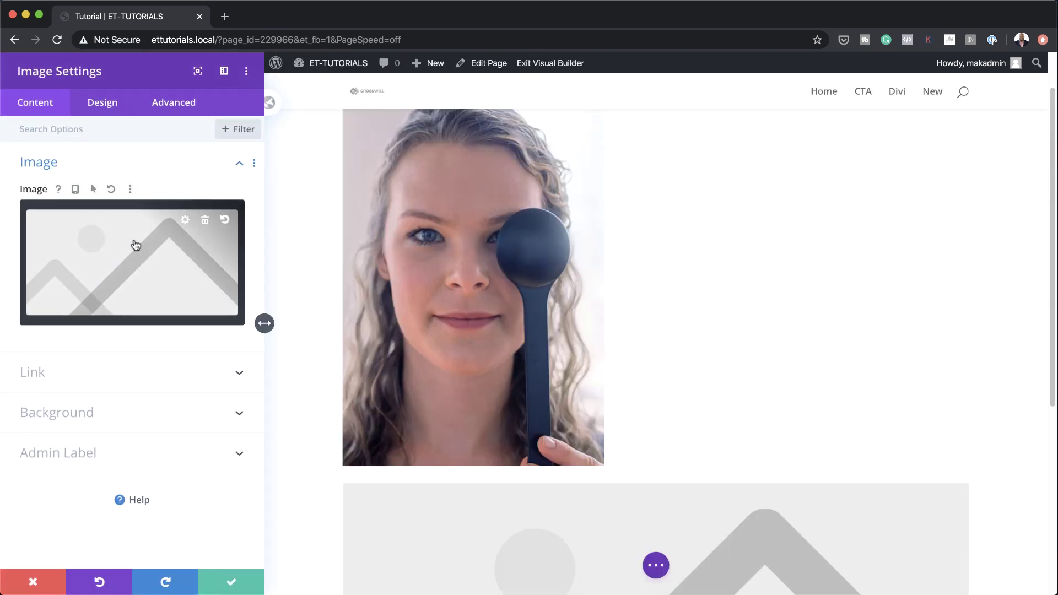
pyautogui.click(149, 255)
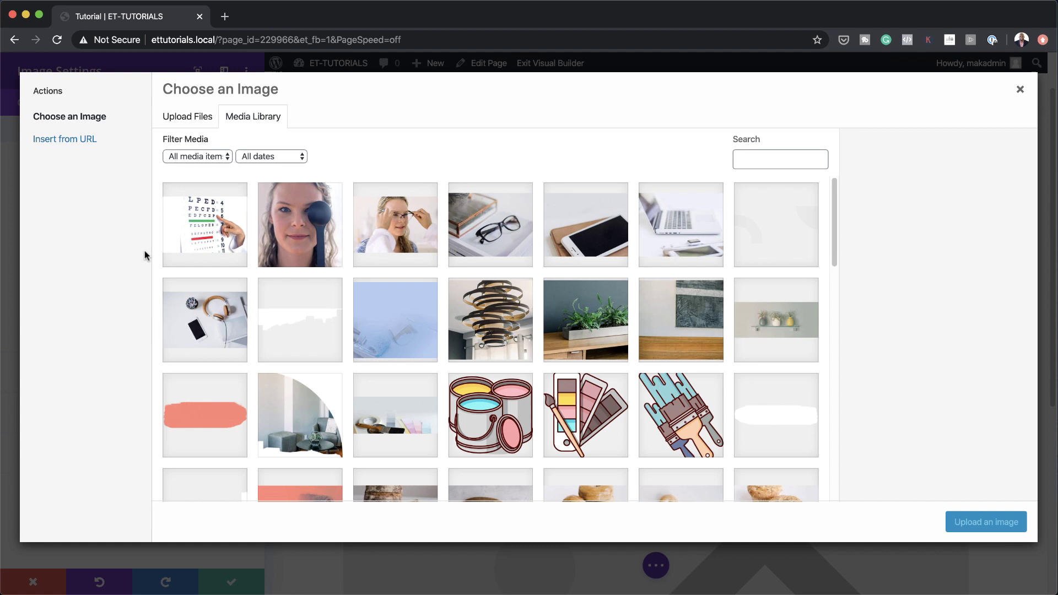
pyautogui.click(208, 236)
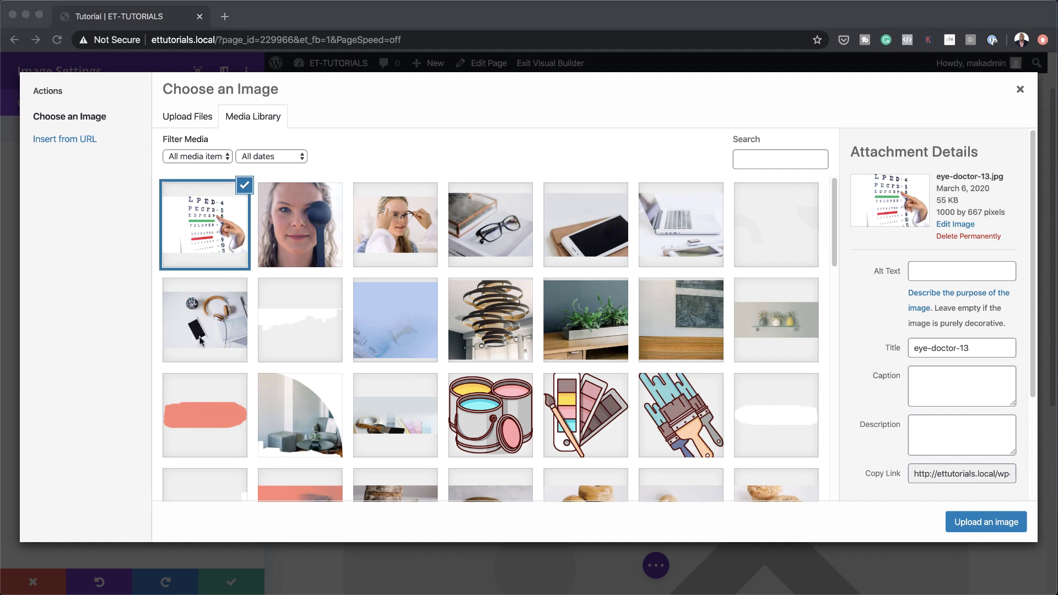
pyautogui.click(986, 522)
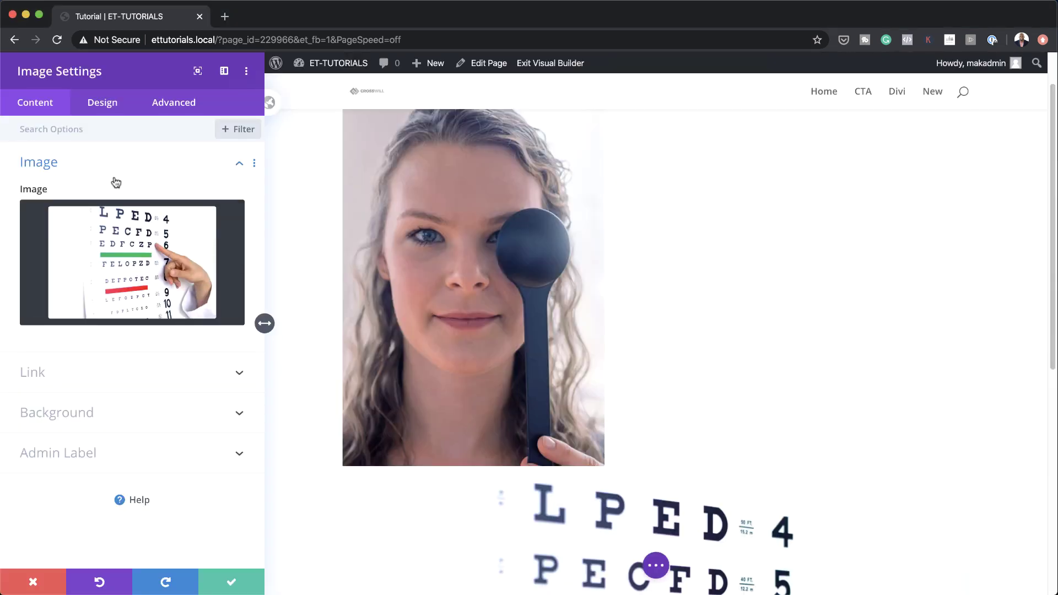
# Set the eye chart image's max width to 40vw, align the module right, and close its settings.
pyautogui.click(108, 103)
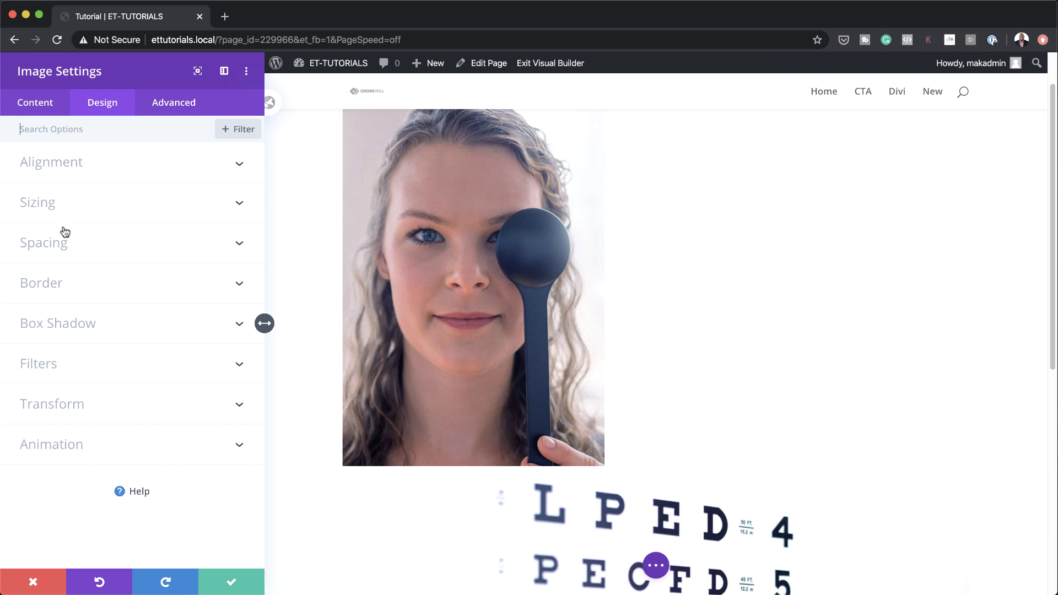
pyautogui.click(59, 205)
pyautogui.click(197, 283)
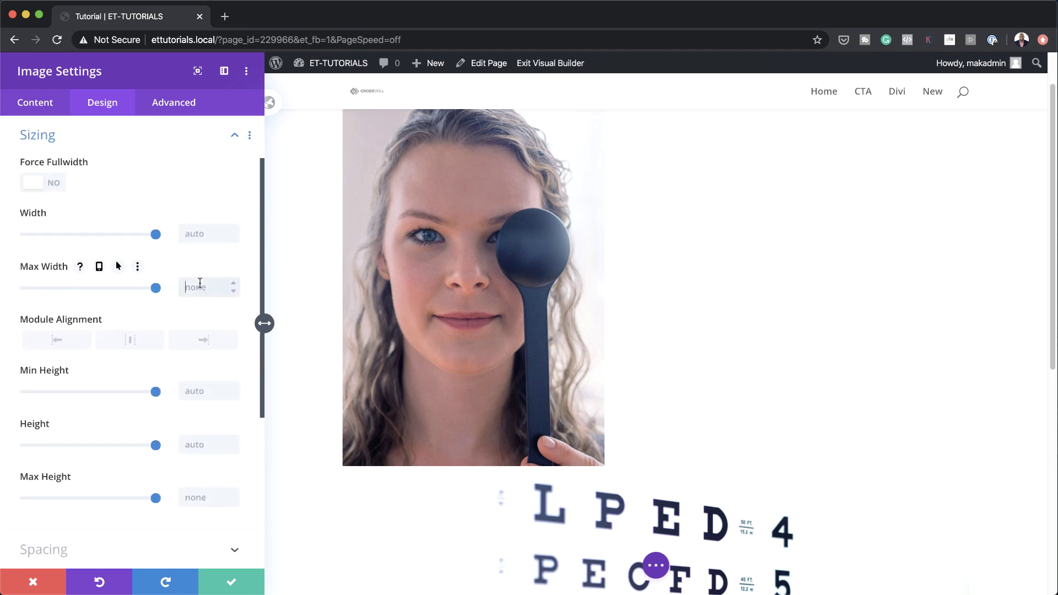
pyautogui.write('40vw')
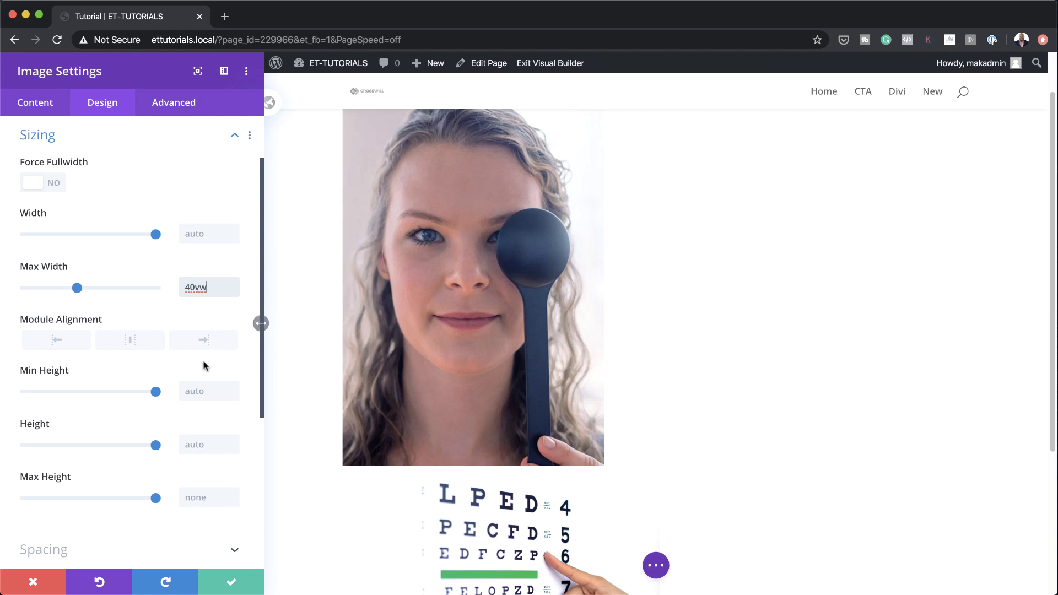
pyautogui.click(205, 340)
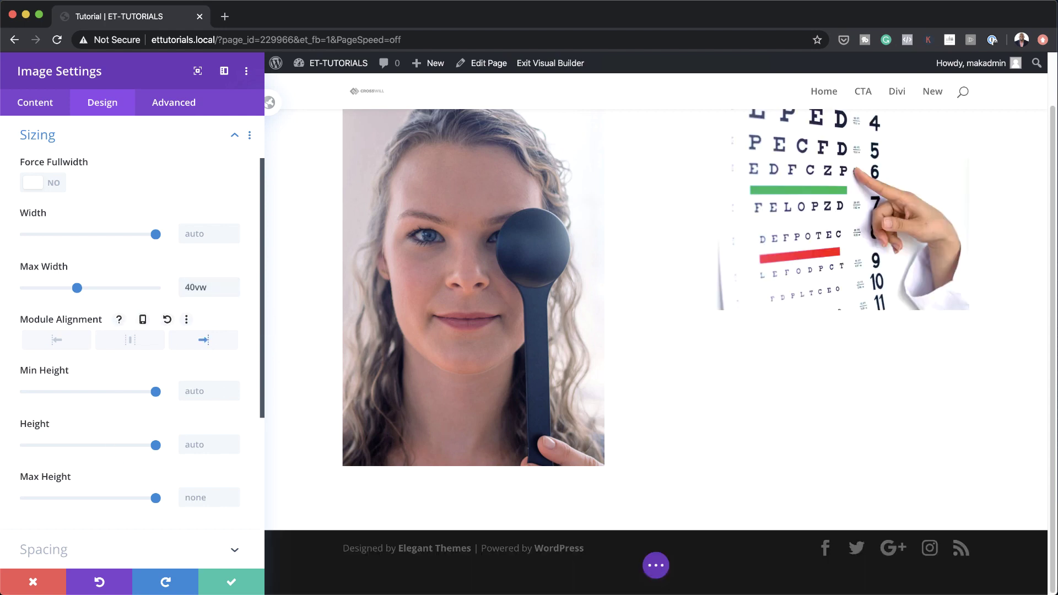
pyautogui.moveTo(265, 323); pyautogui.dragTo(131, 162)
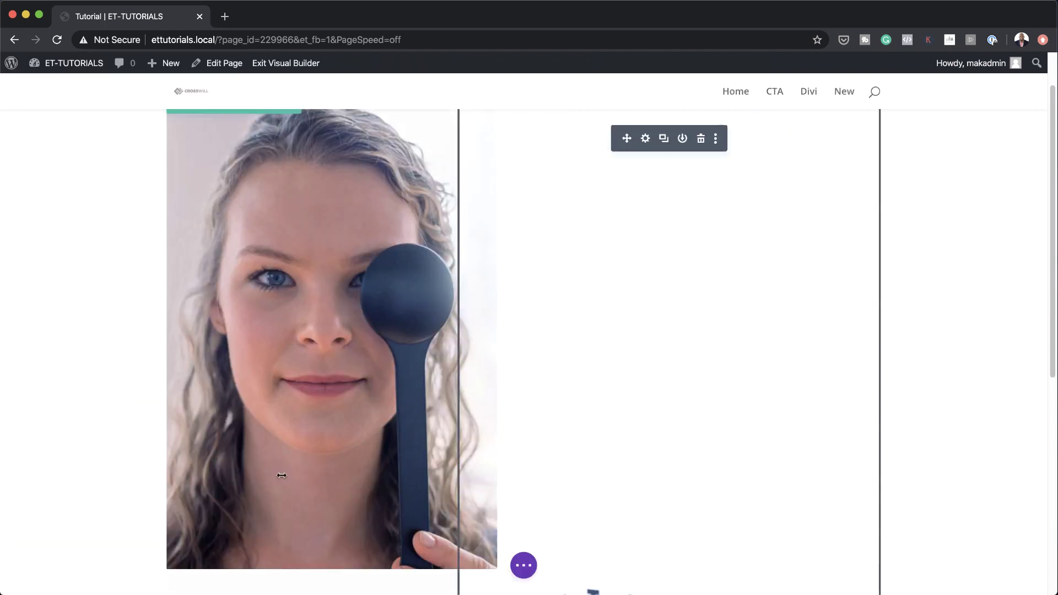
# Set the section's background image to eye-doctor-09.jpg from the media library.
pyautogui.moveTo(147, 267)
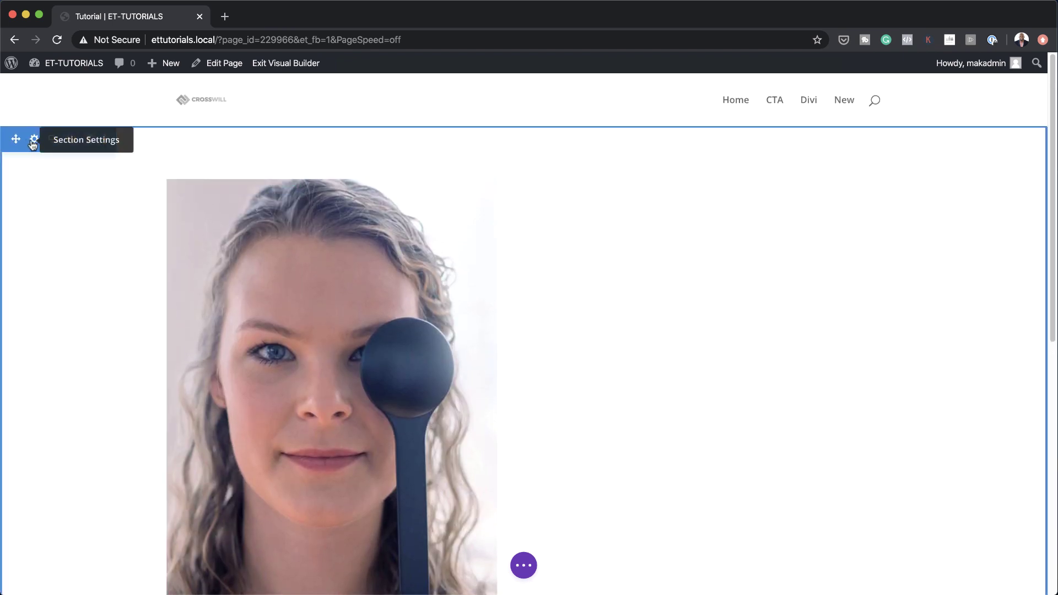
pyautogui.click(33, 140)
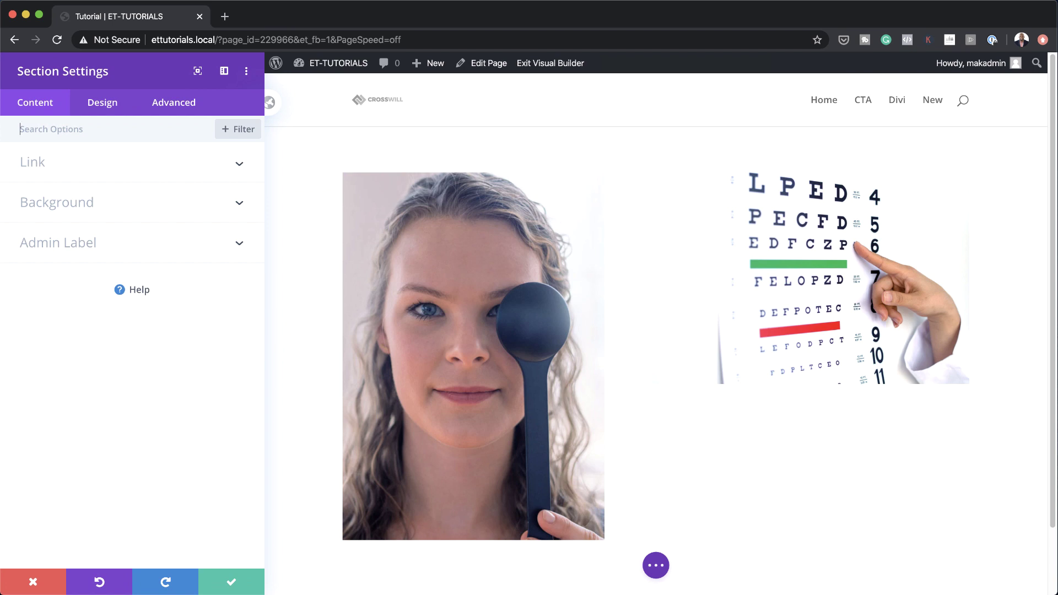
pyautogui.click(80, 205)
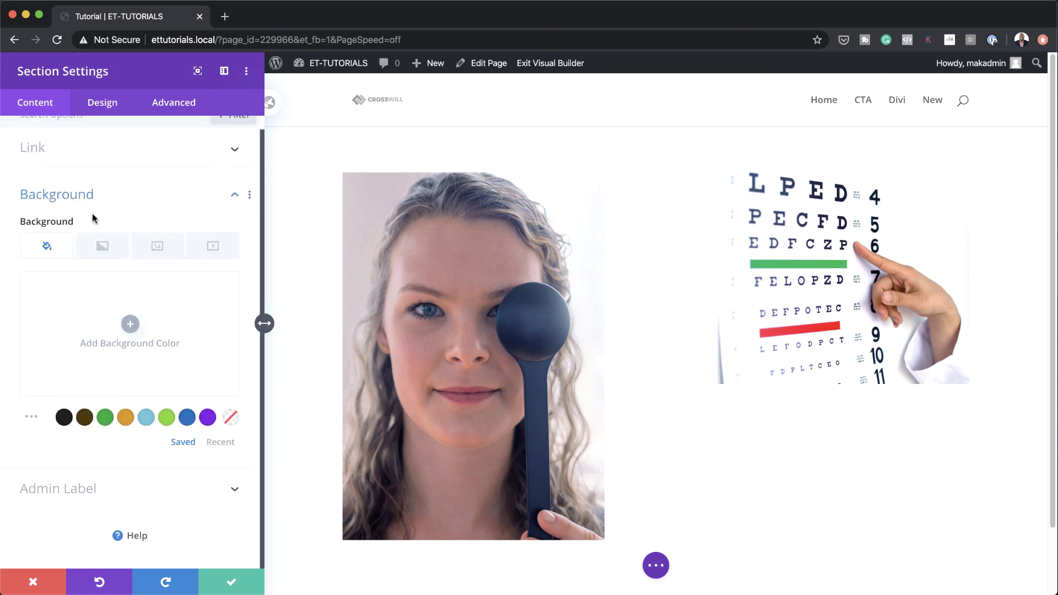
pyautogui.click(164, 249)
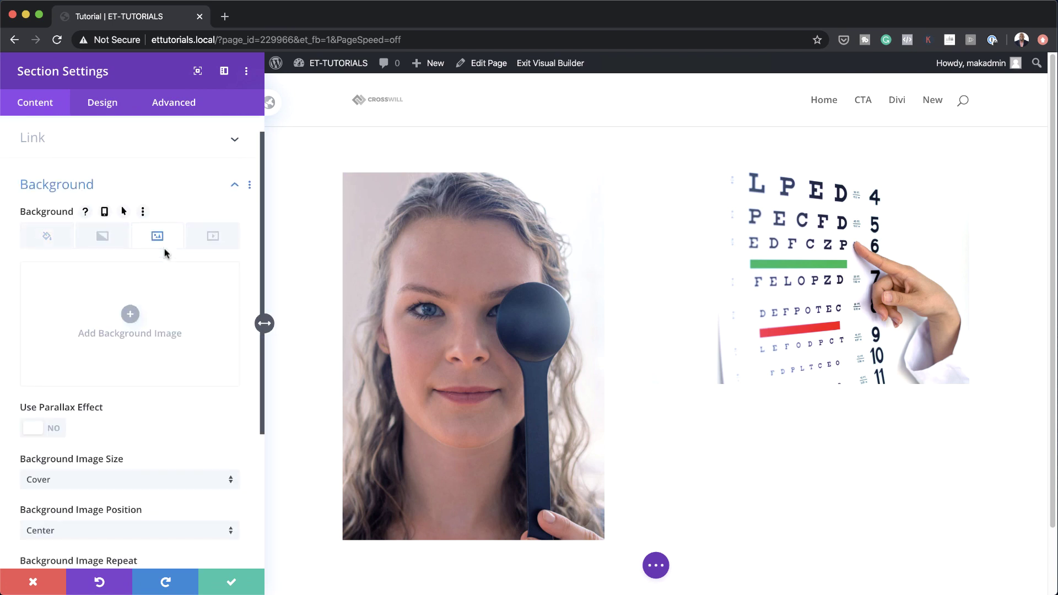
pyautogui.click(129, 315)
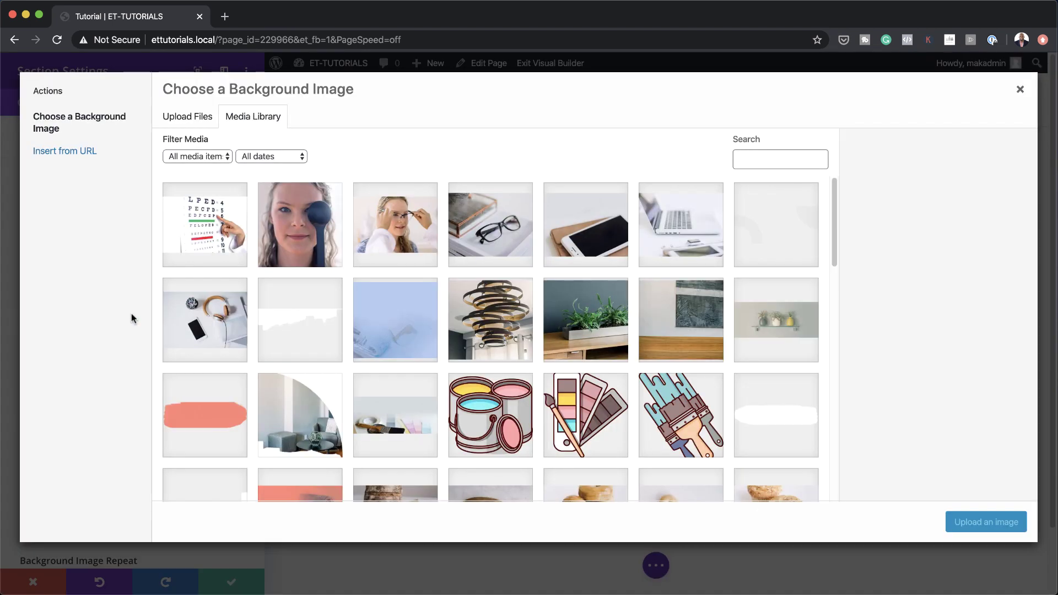
pyautogui.click(417, 245)
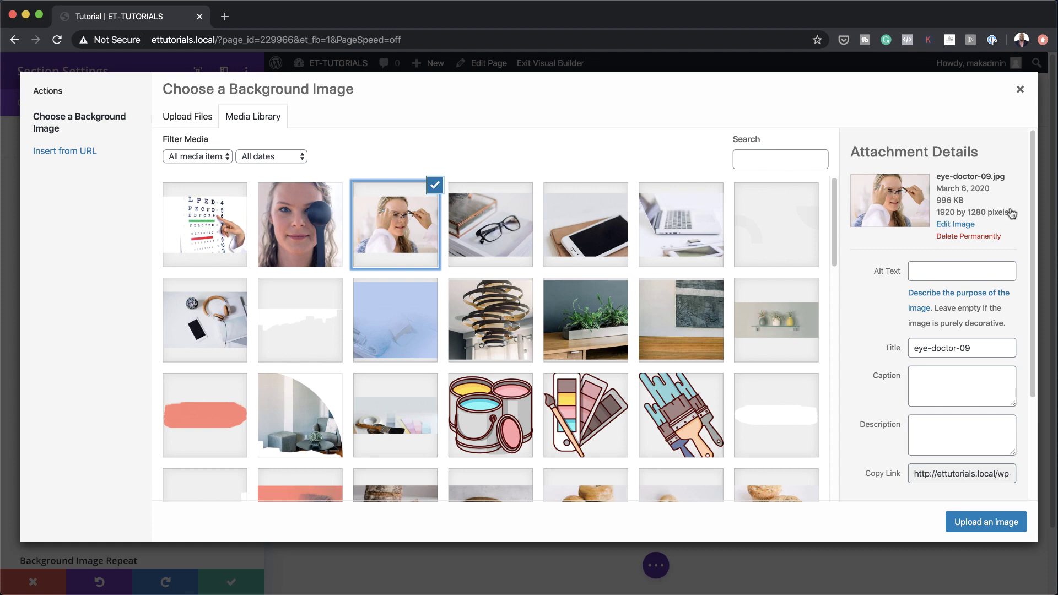
pyautogui.click(992, 524)
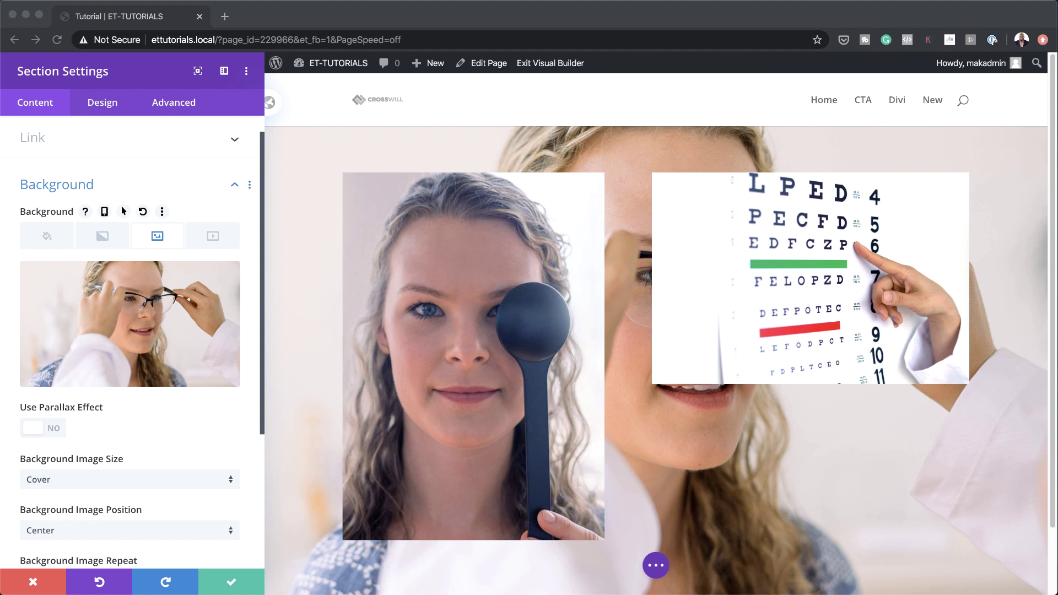
# Add a background gradient to the section and set its first color to rgba(1,16,63,0.64).
pyautogui.click(102, 237)
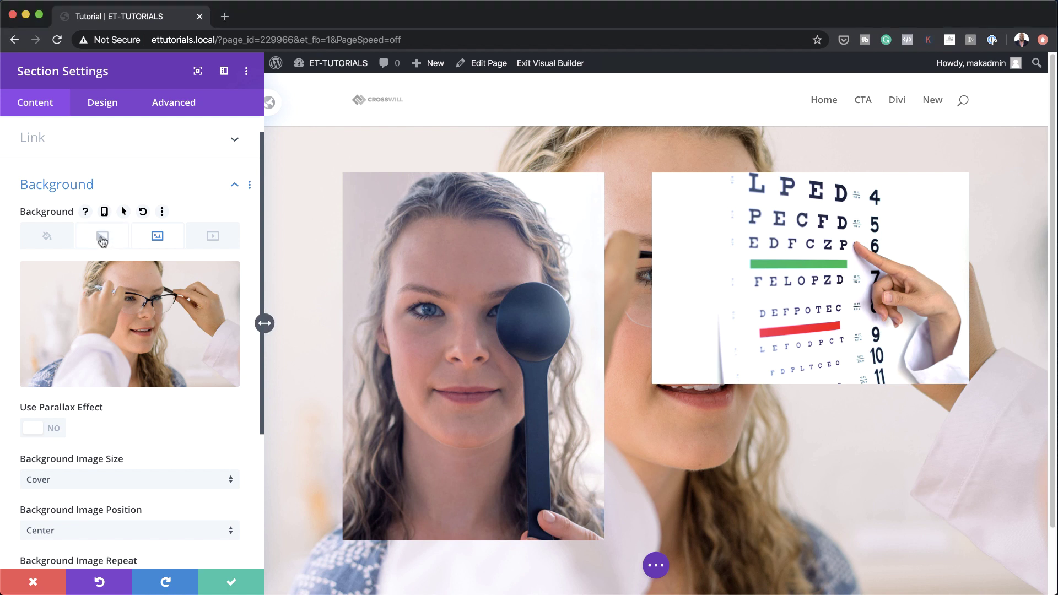
pyautogui.click(132, 338)
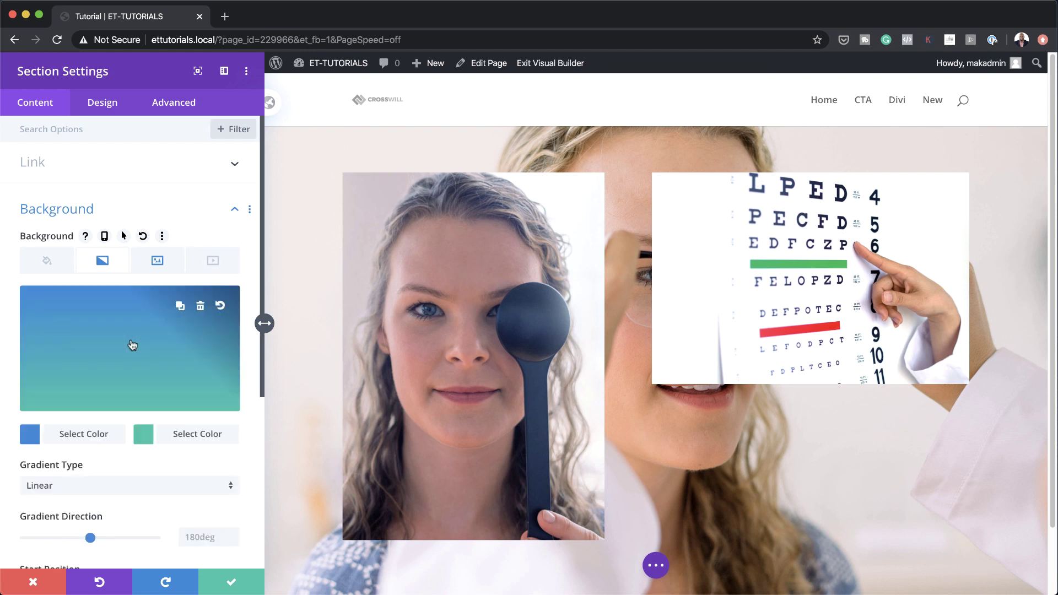
pyautogui.click(30, 434)
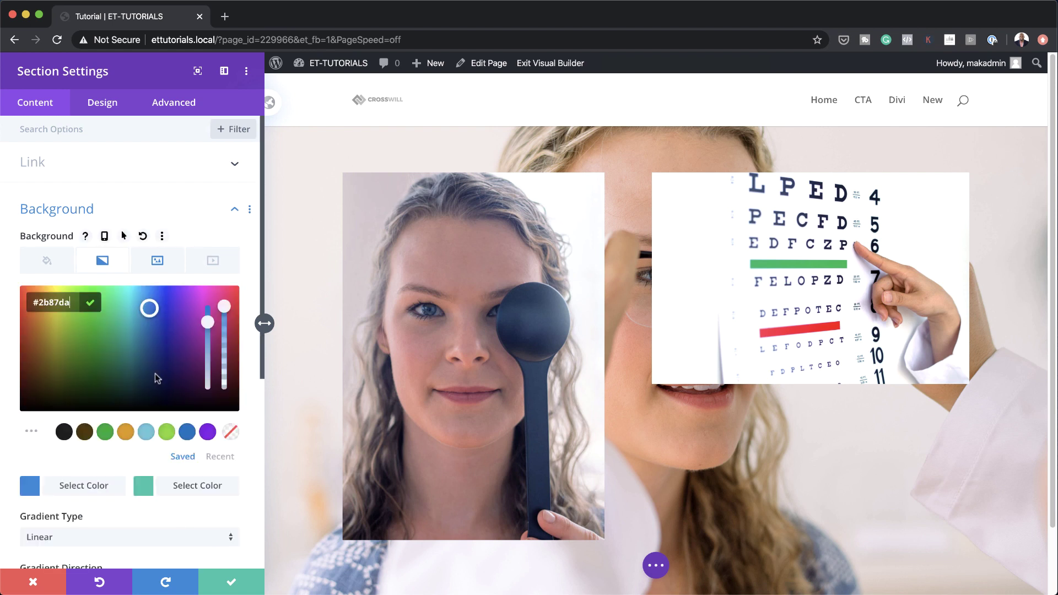
pyautogui.moveTo(224, 309); pyautogui.dragTo(224, 325)
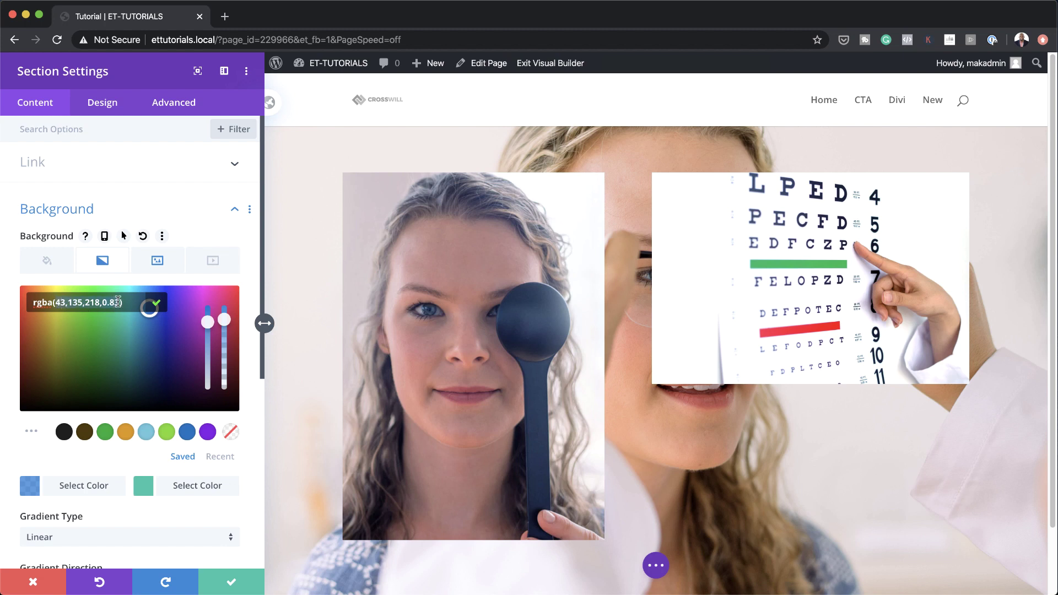
pyautogui.press('super+a')
pyautogui.write('rgba(1,16,63,0.64)')
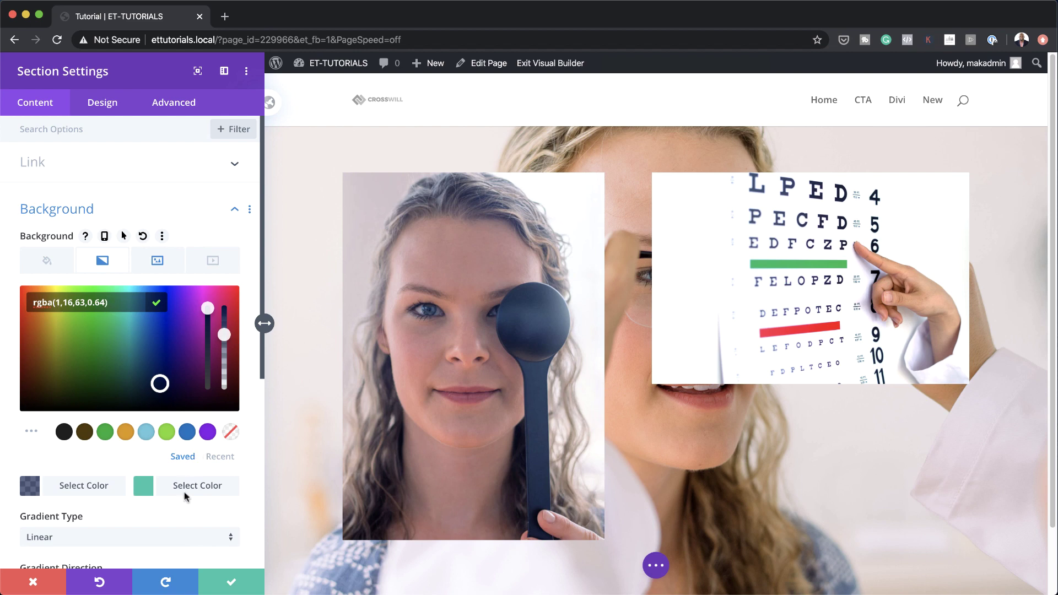
# Set the second color of the section's background gradient to rgba(12,113,195,0.82).
pyautogui.press('super+Tab')
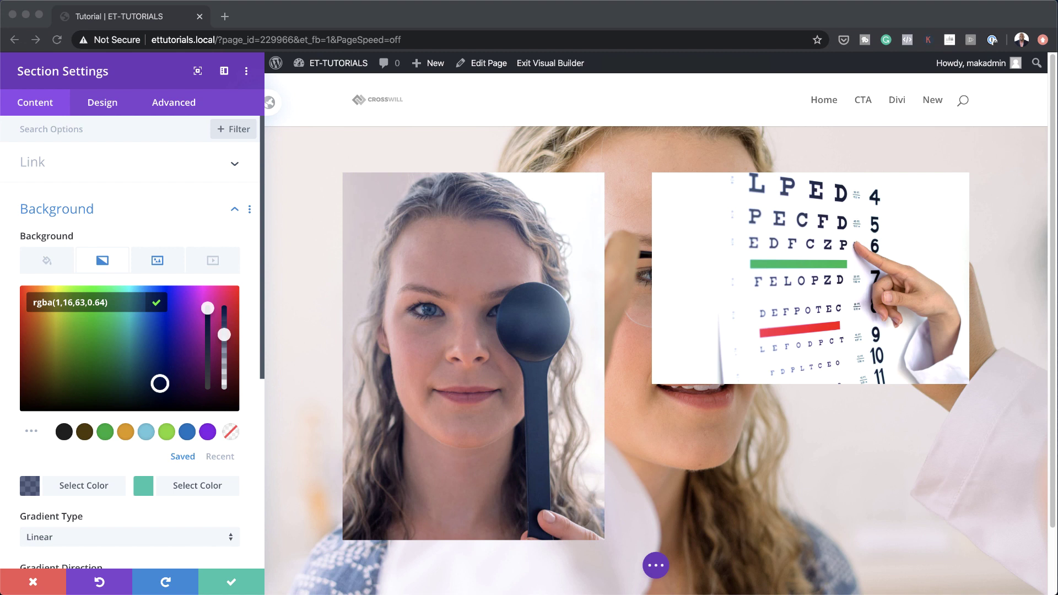
pyautogui.click(147, 493)
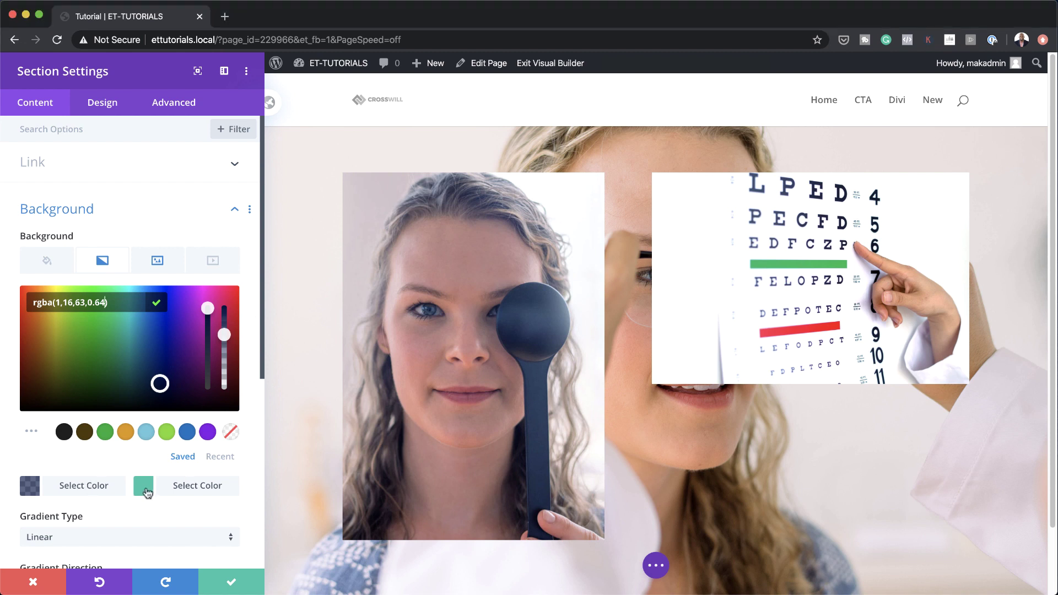
pyautogui.click(145, 490)
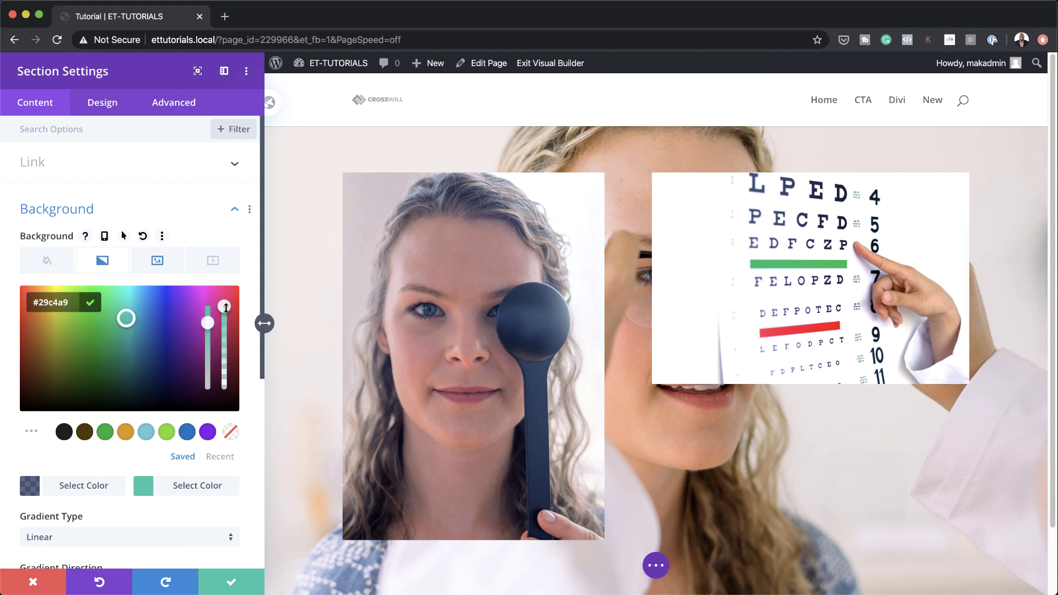
pyautogui.moveTo(224, 306); pyautogui.dragTo(224, 322)
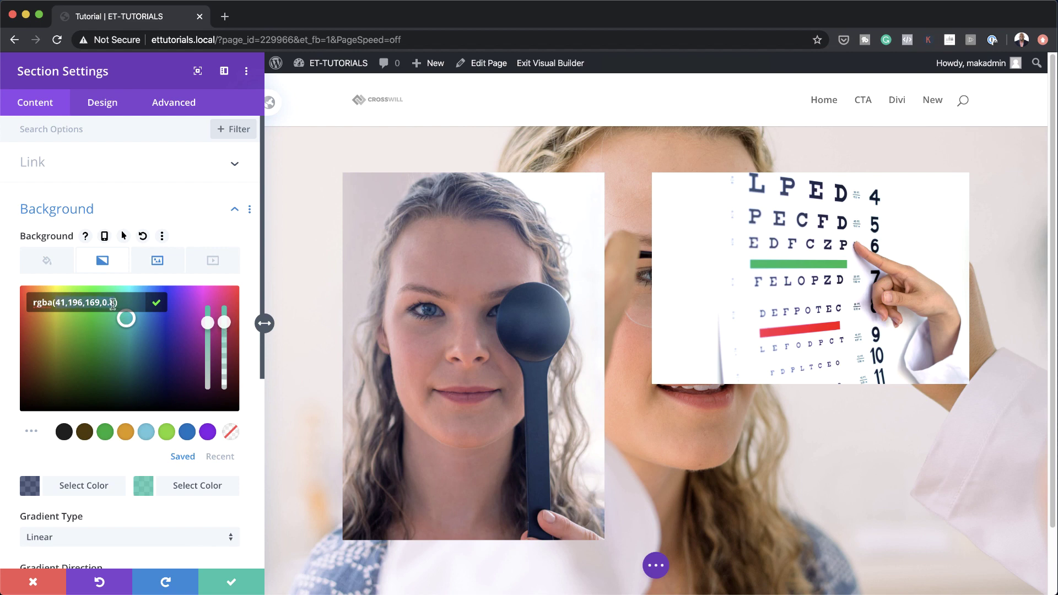
pyautogui.write('rgba(12,113,195,0.82)')
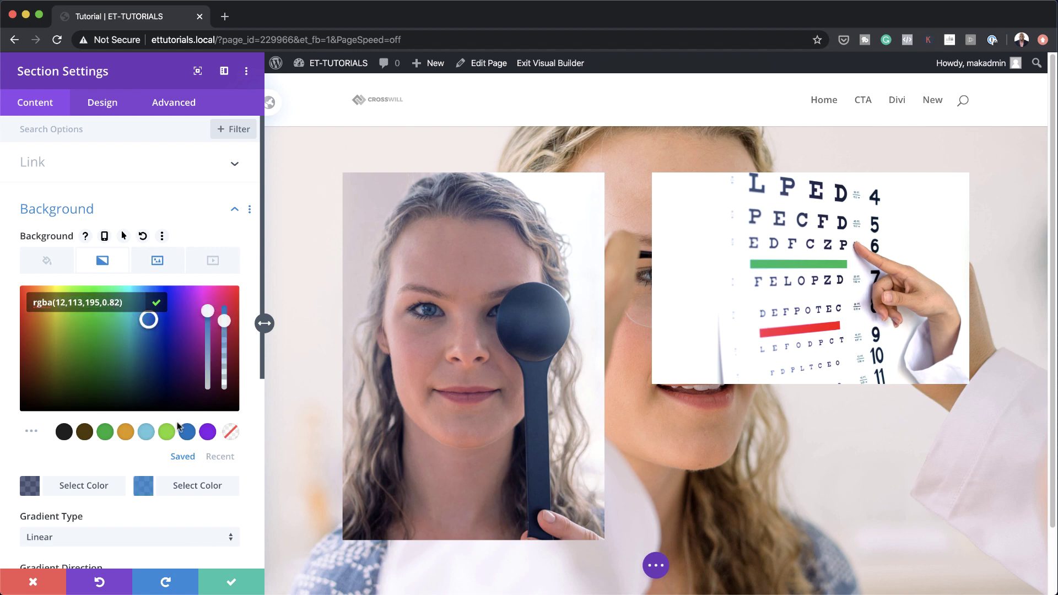
# Place the section's gradient above the background image.
pyautogui.scroll(-1, 175, 516)
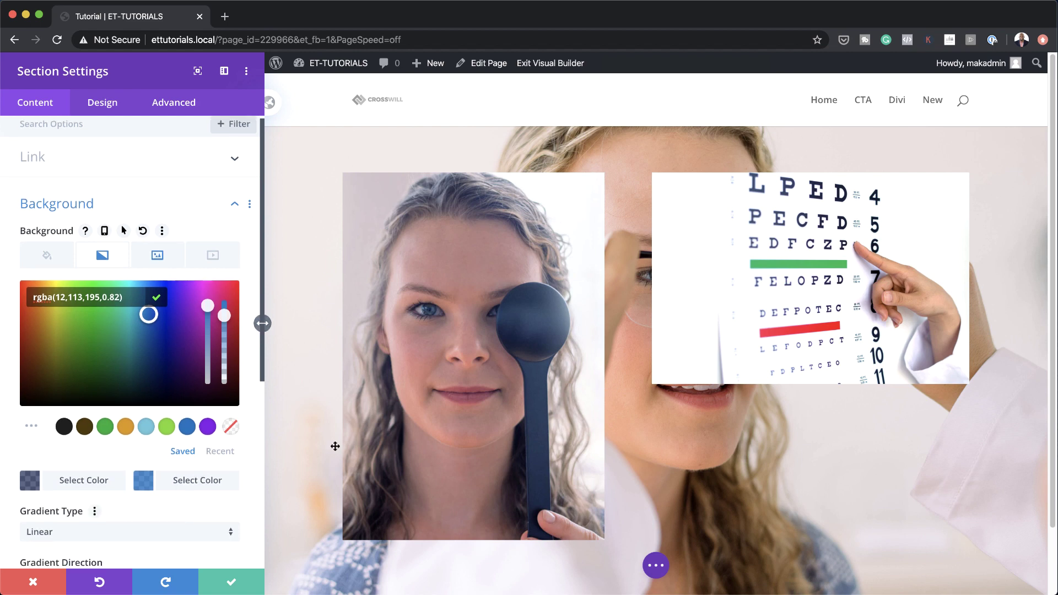
pyautogui.scroll(-2, 759, 495)
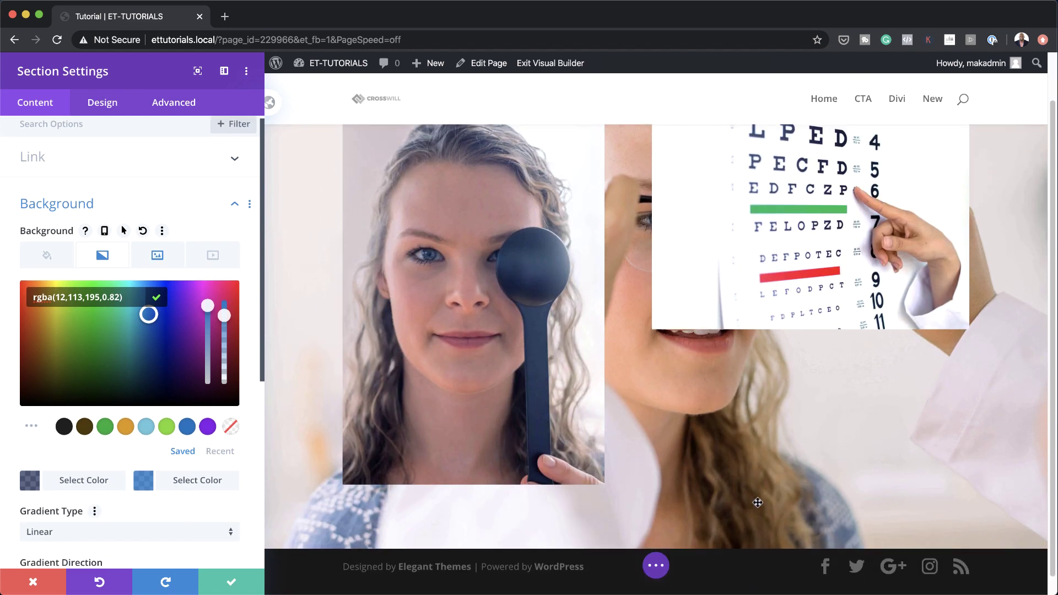
pyautogui.scroll(-3, 165, 514)
pyautogui.scroll(-5, 166, 514)
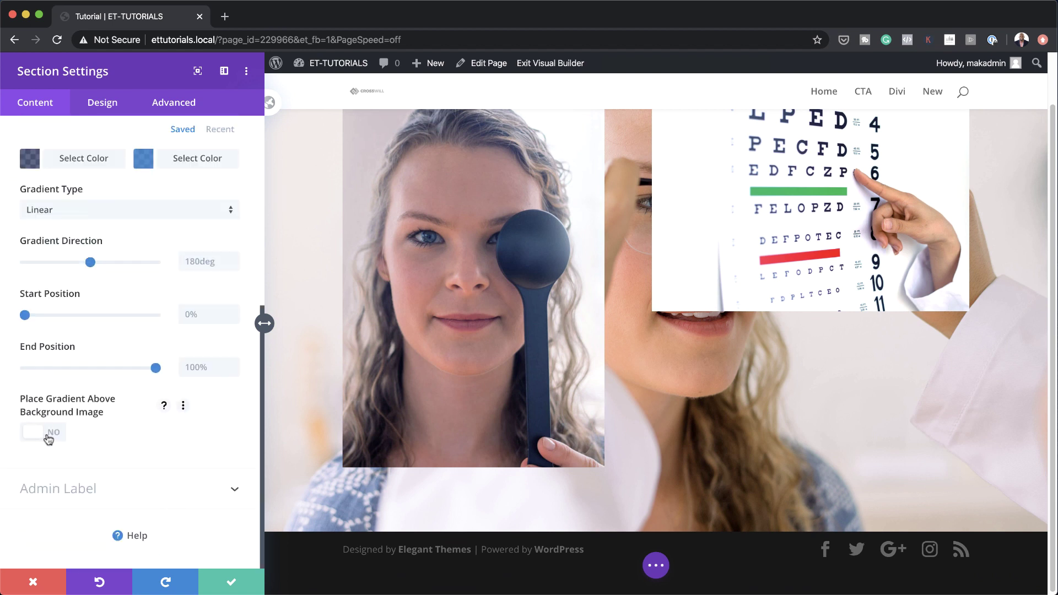
pyautogui.click(57, 433)
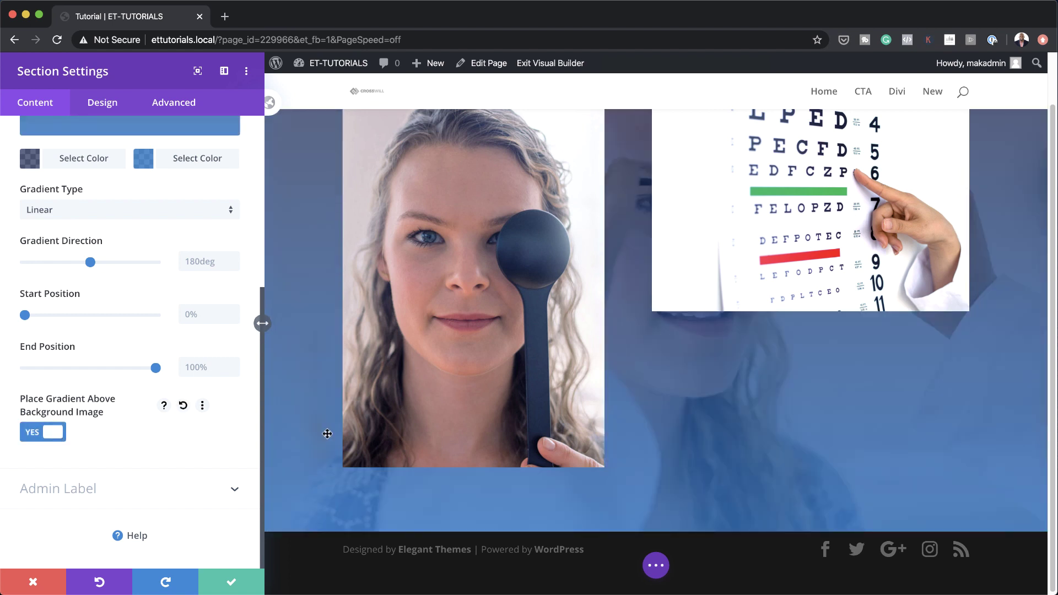
pyautogui.scroll(3, 782, 496)
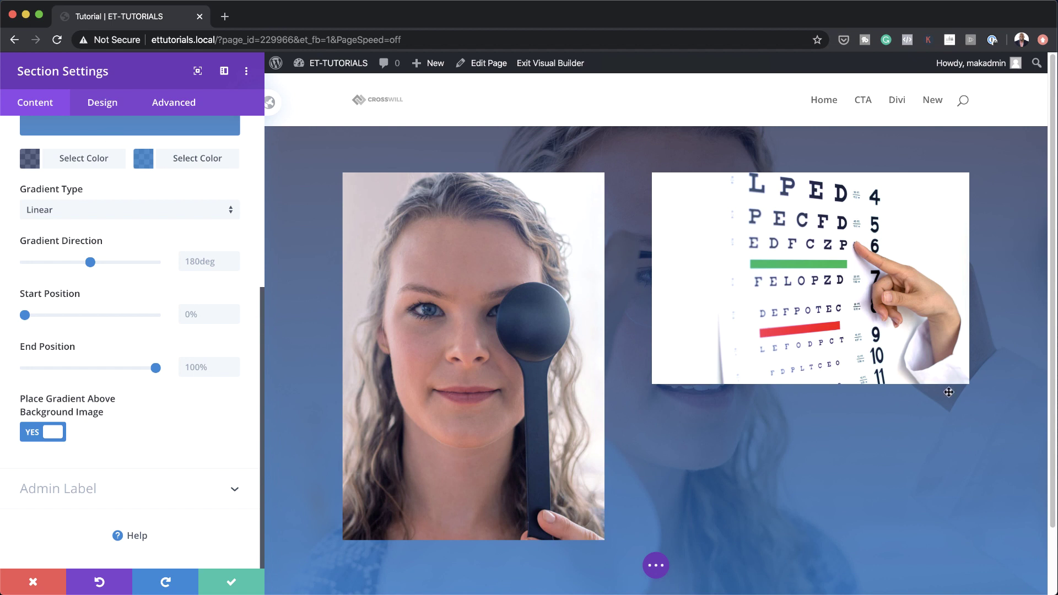
# Set the section's top and bottom padding to 0px, linking the two values, and save the section settings.
pyautogui.click(98, 113)
pyautogui.click(61, 283)
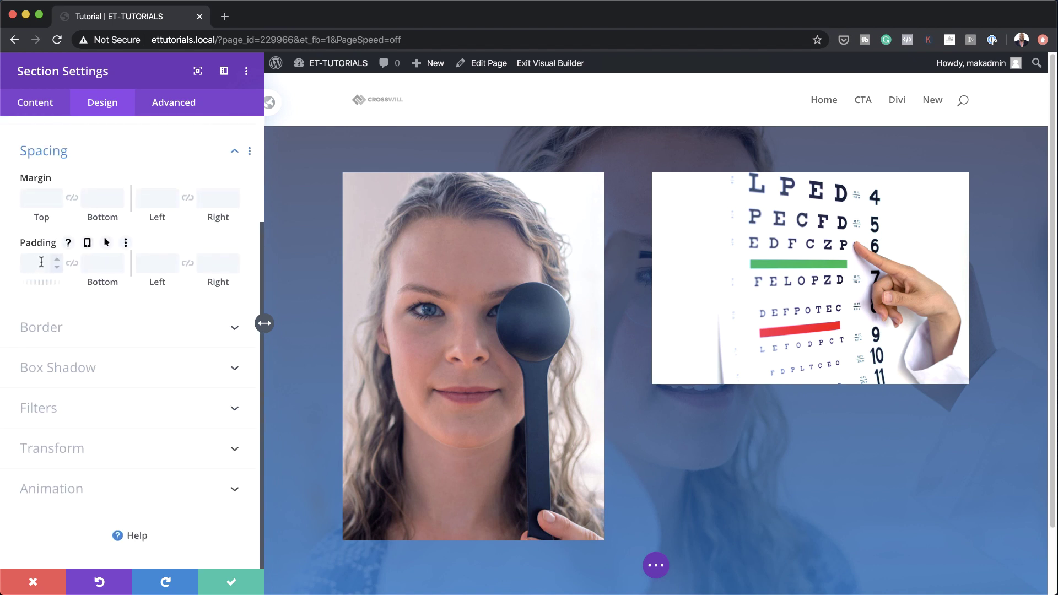
pyautogui.click(42, 263)
pyautogui.press('Return')
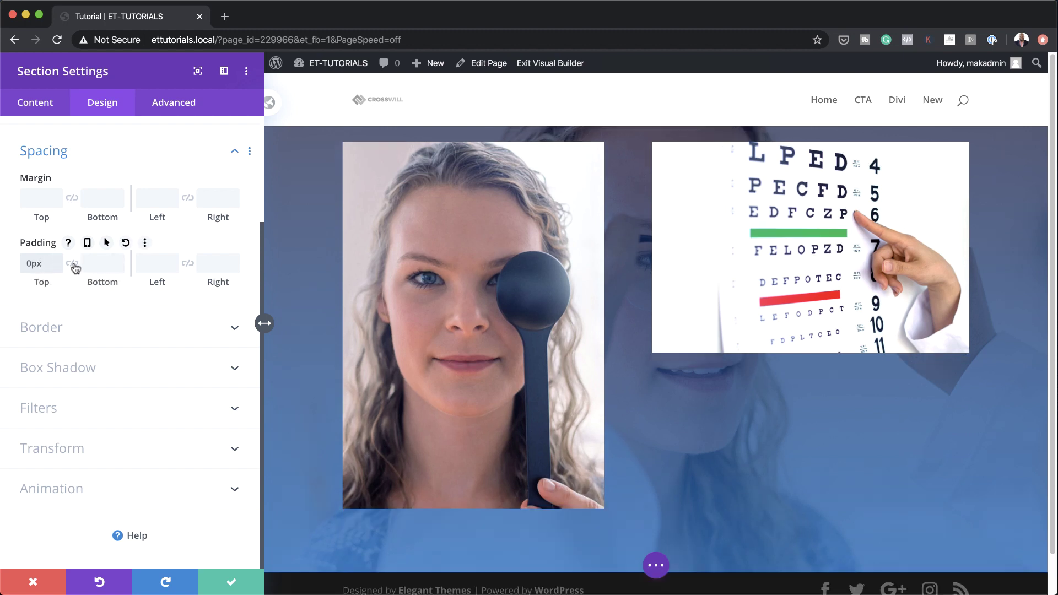
pyautogui.click(72, 263)
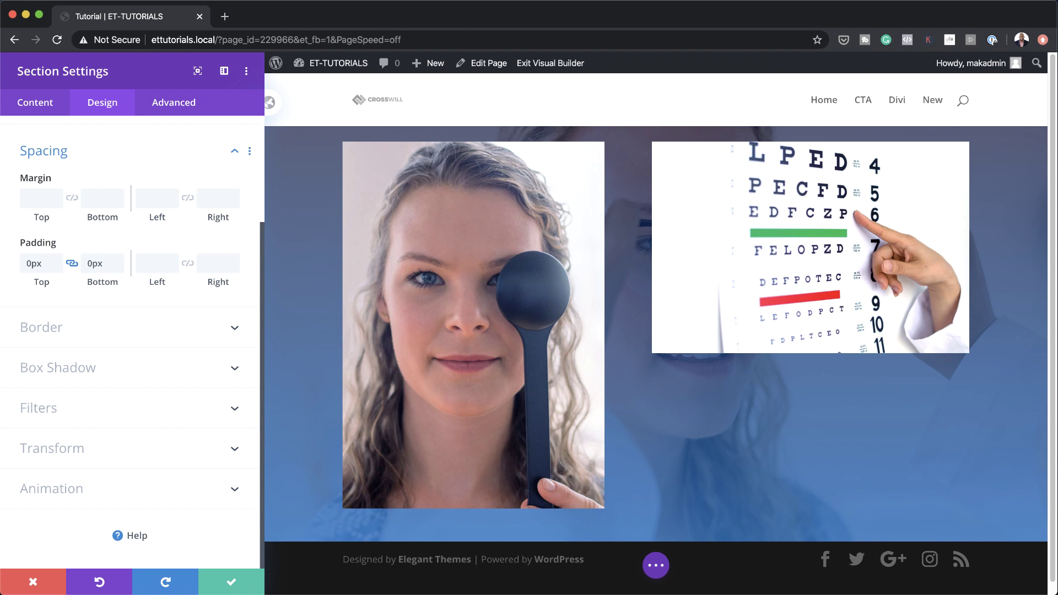
pyautogui.click(230, 583)
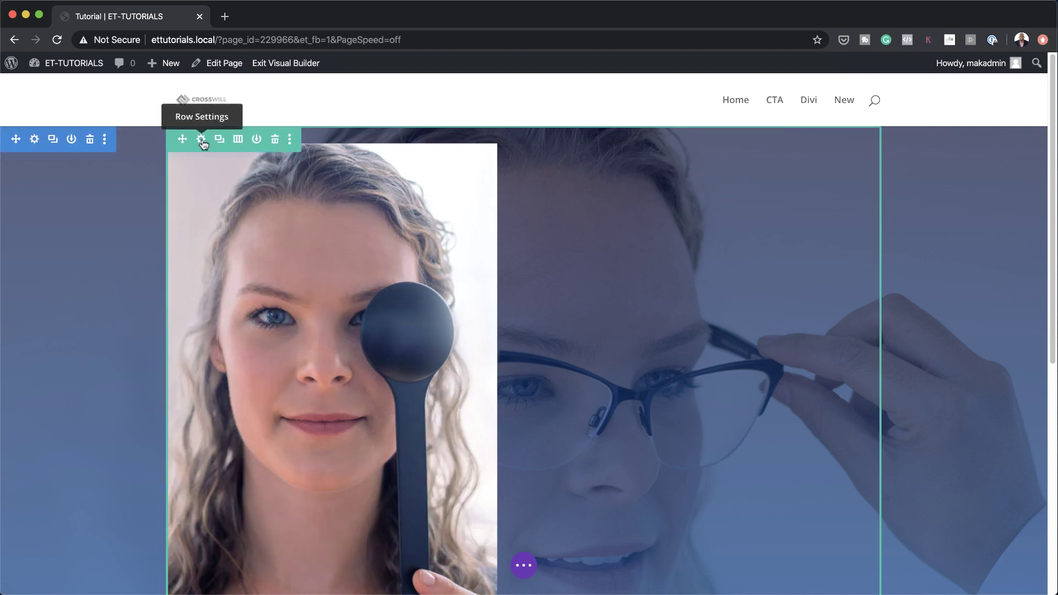
# Set both the width and the max width of the row holding the two images to 100%.
pyautogui.click(202, 140)
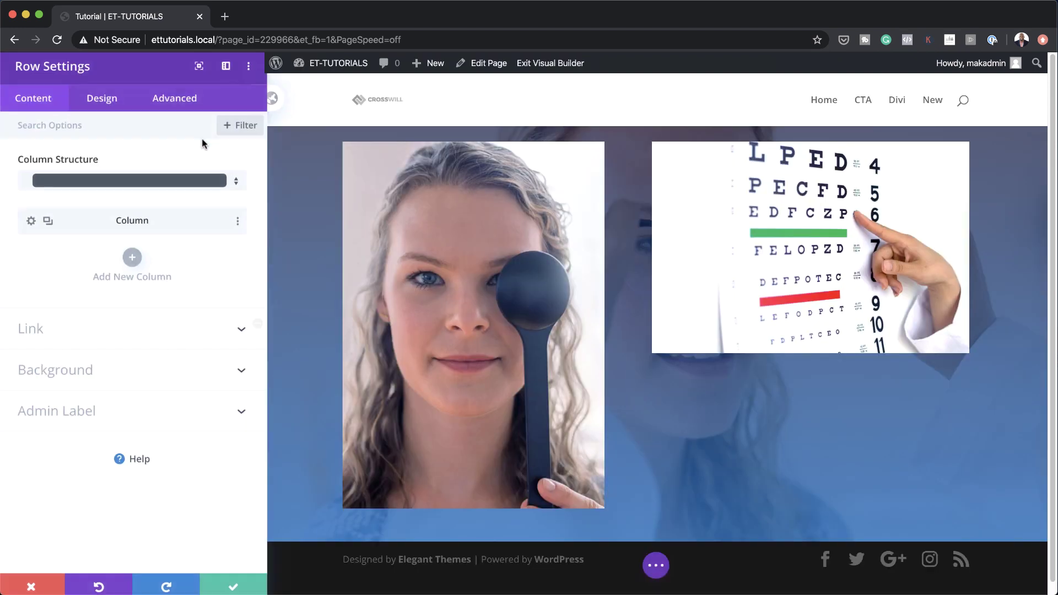
pyautogui.click(117, 115)
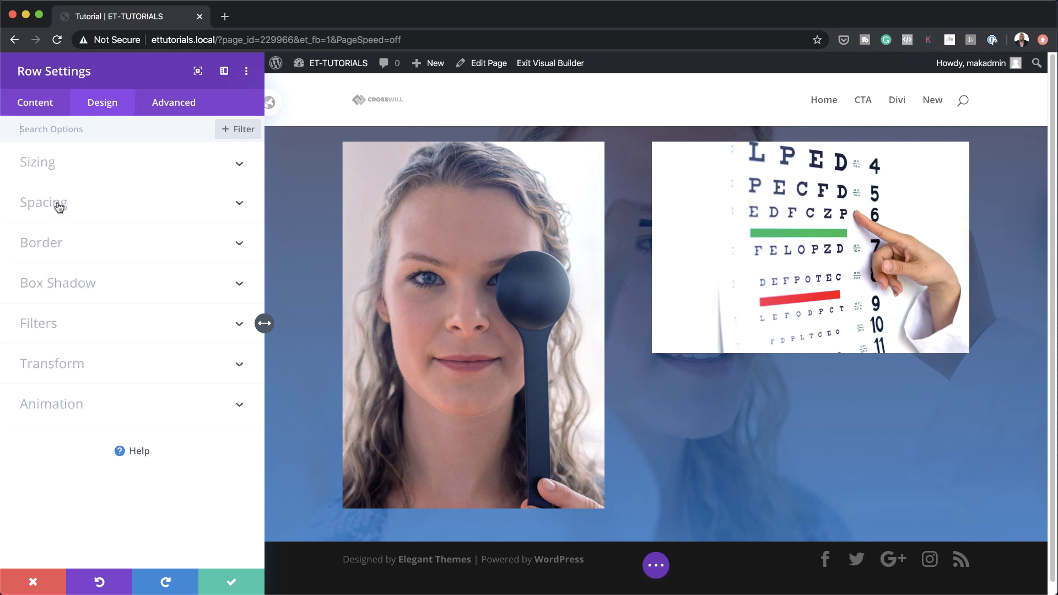
pyautogui.click(46, 165)
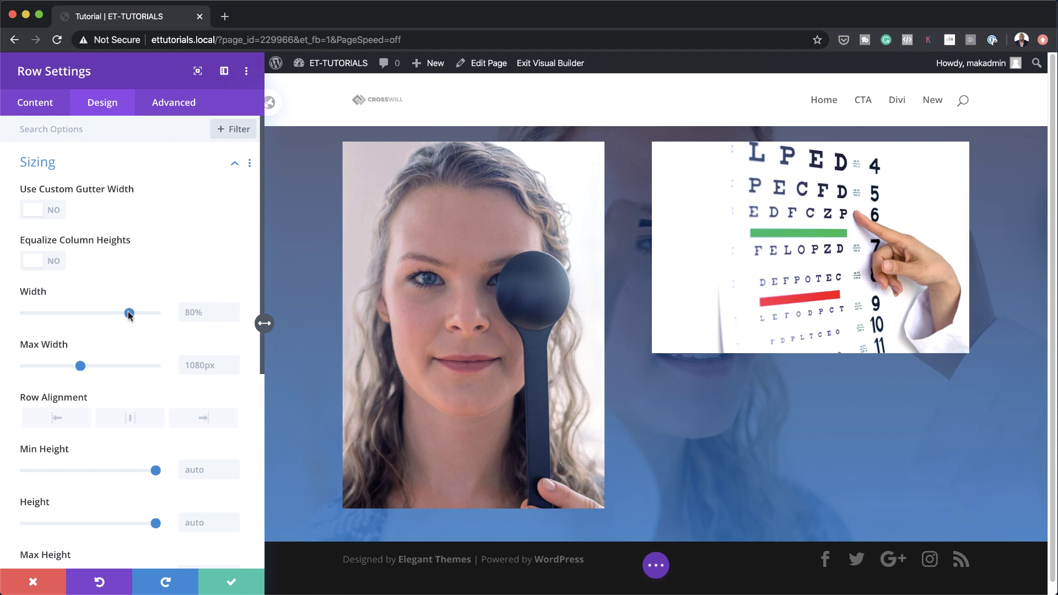
pyautogui.moveTo(128, 312); pyautogui.dragTo(172, 314)
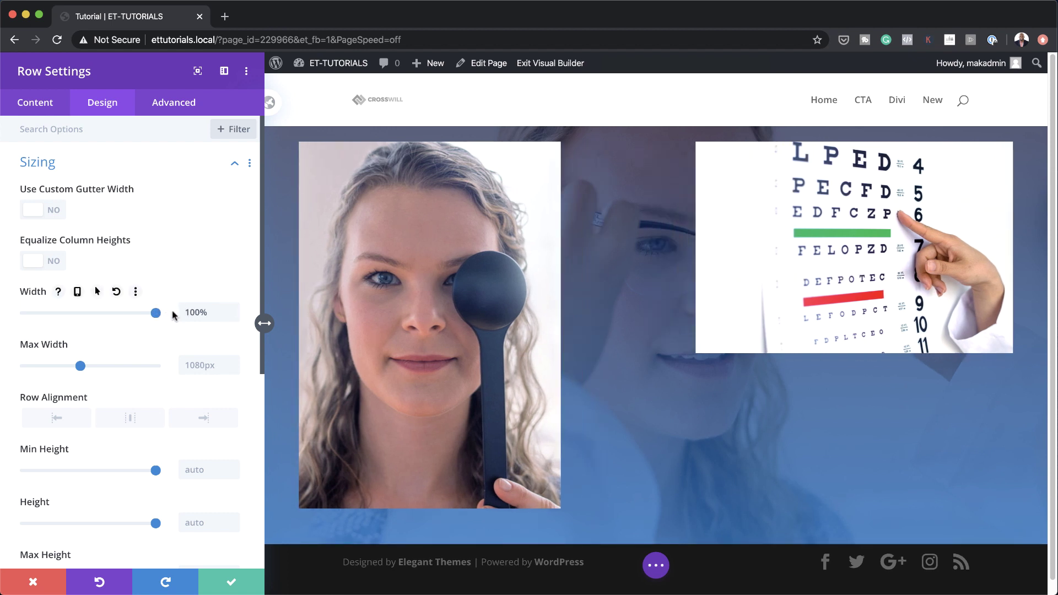
pyautogui.click(198, 366)
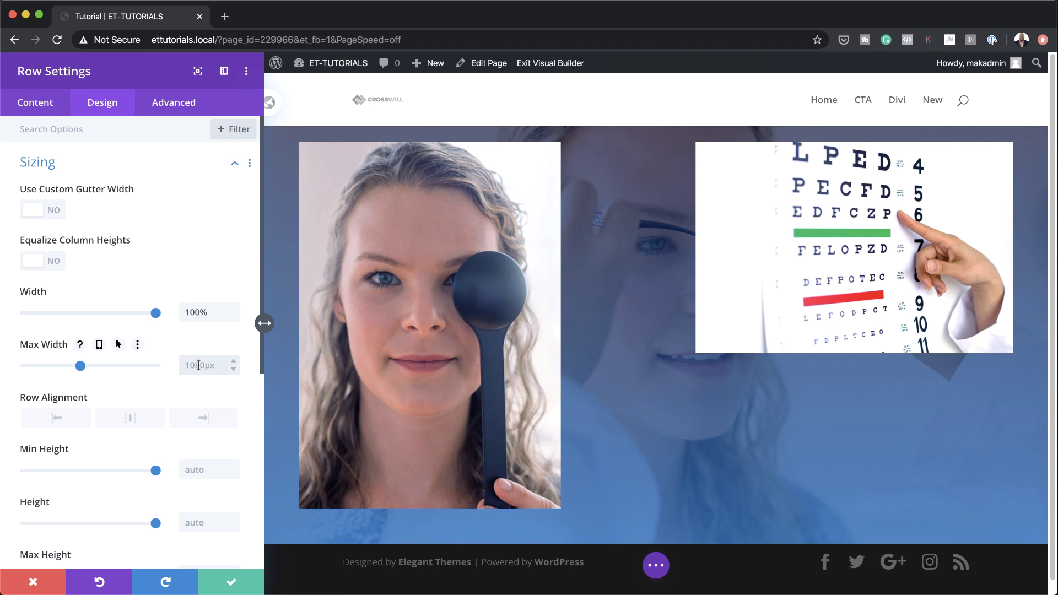
pyautogui.write('100%')
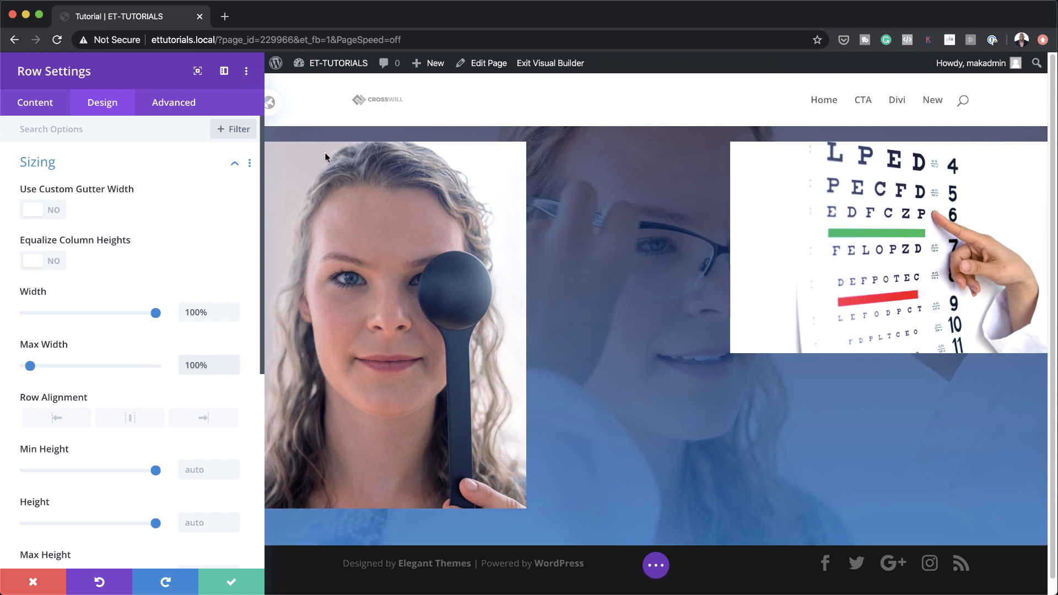
# Set the row's top and bottom padding to 0px, linking the two values.
pyautogui.scroll(-5, 135, 440)
pyautogui.click(93, 425)
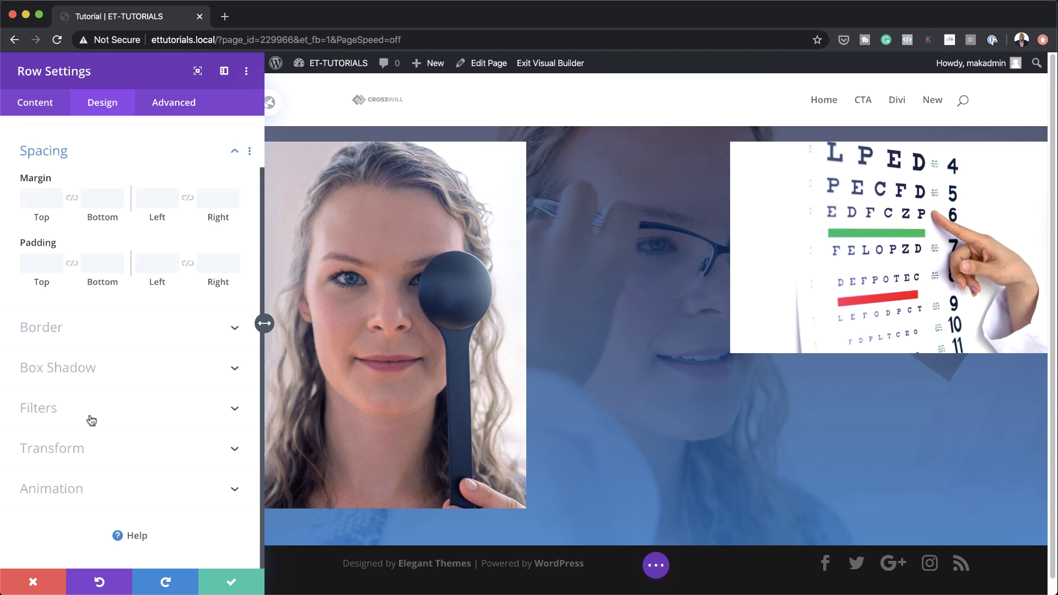
pyautogui.click(42, 267)
pyautogui.write('0')
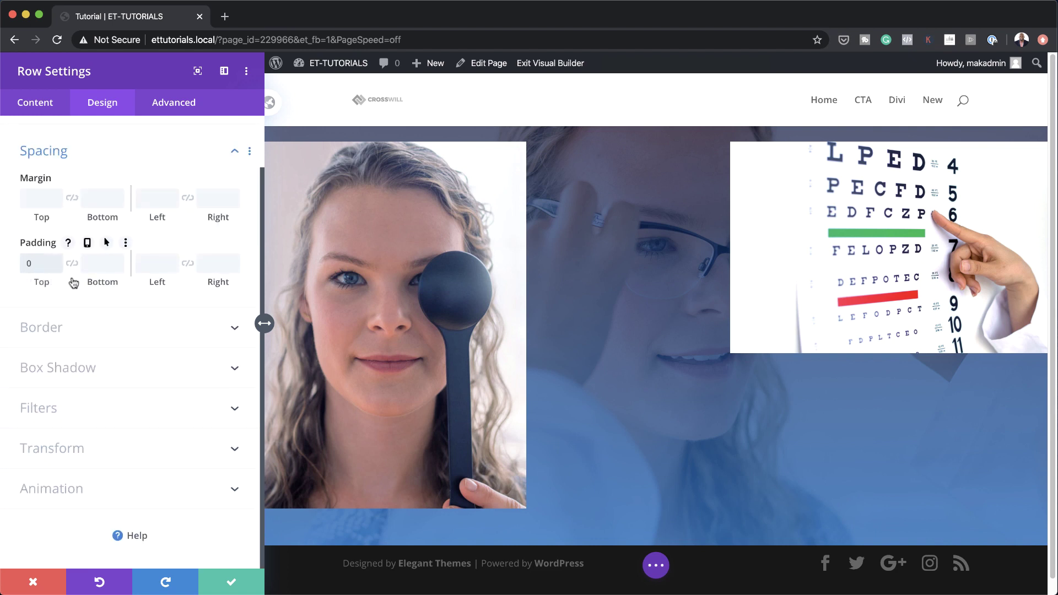
pyautogui.click(72, 263)
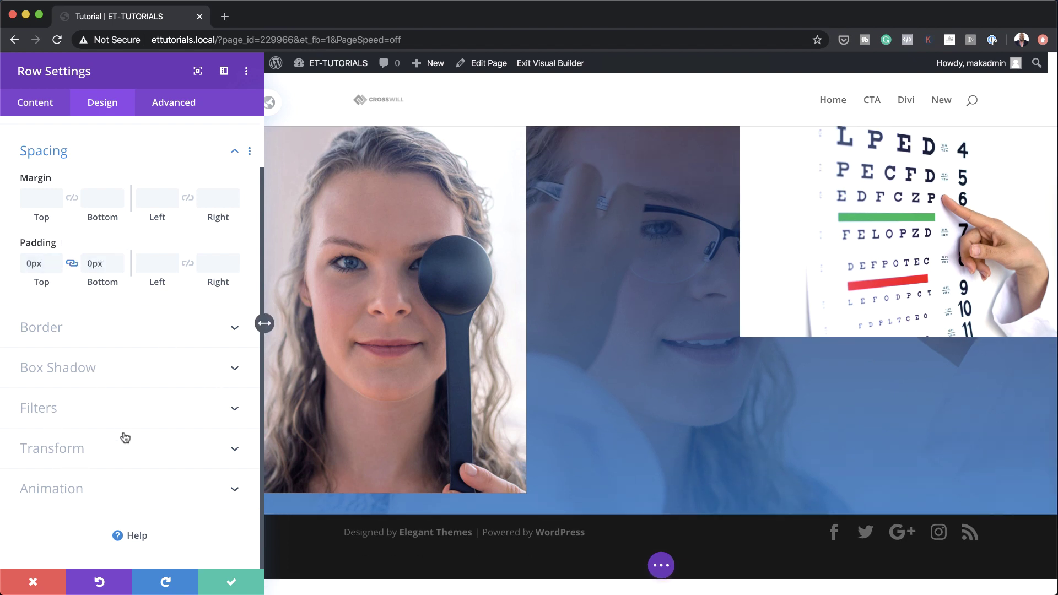
# Set the blend mode of the row holding the two images to Multiply.
pyautogui.click(124, 413)
pyautogui.scroll(-3, 125, 441)
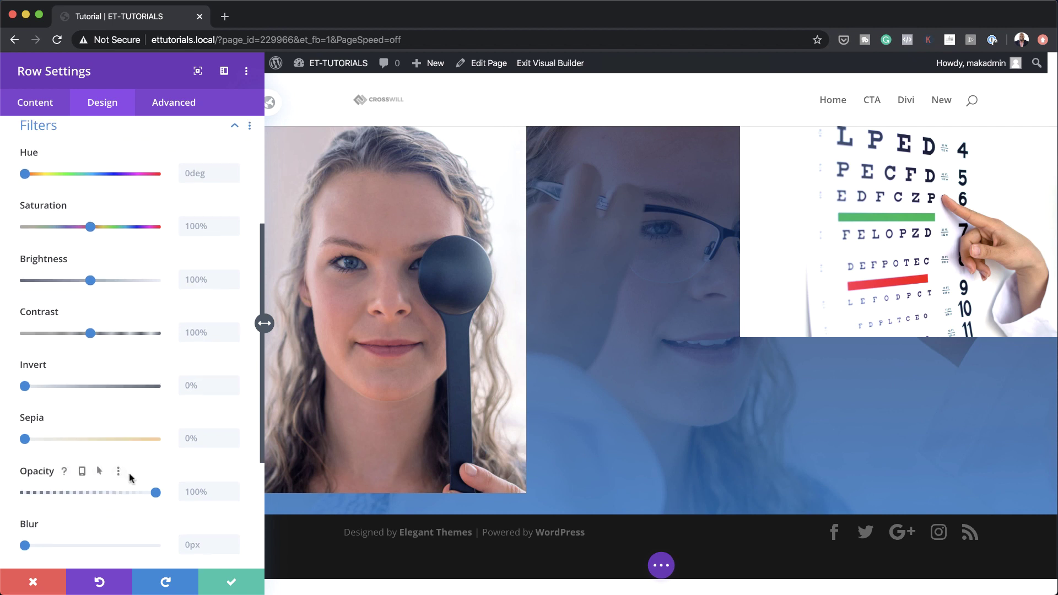
pyautogui.scroll(-5, 131, 477)
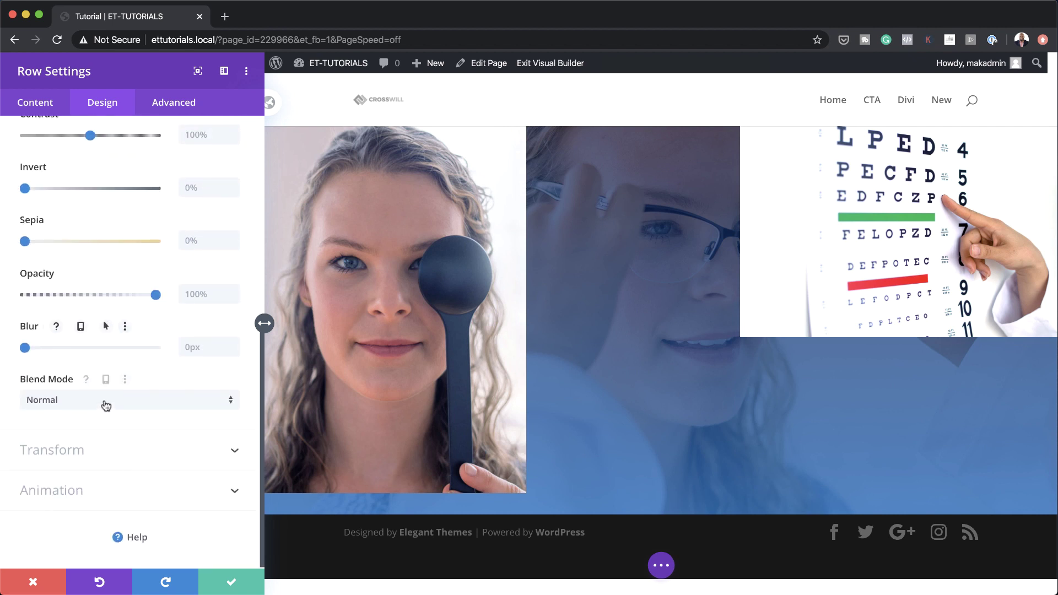
pyautogui.click(105, 406)
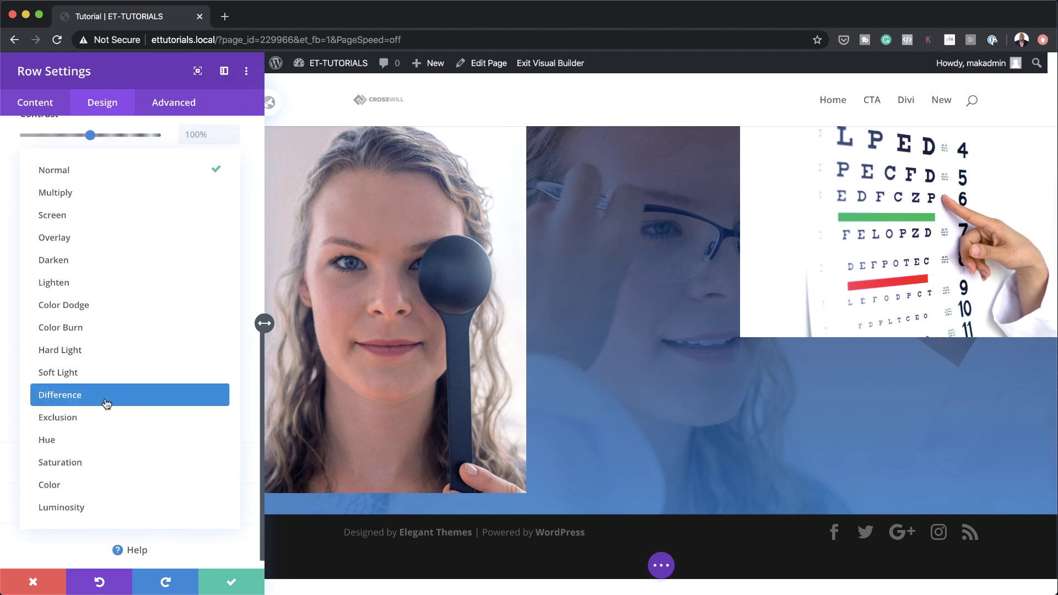
pyautogui.click(146, 193)
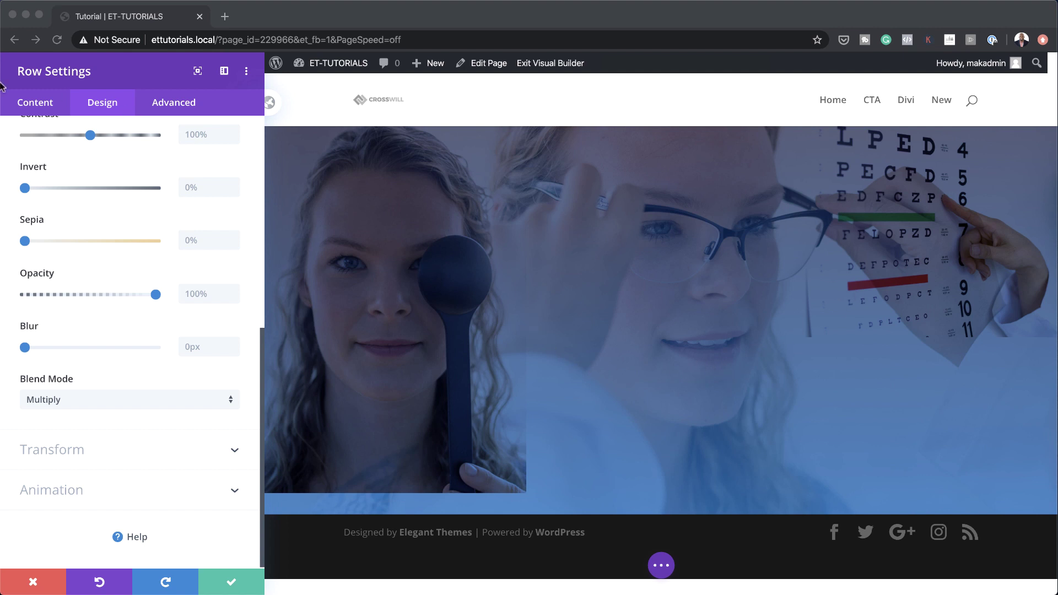
# Add the custom CSS "display: flex; align-items: center;" to the main element of the row's column, and save the column and row settings.
pyautogui.click(43, 106)
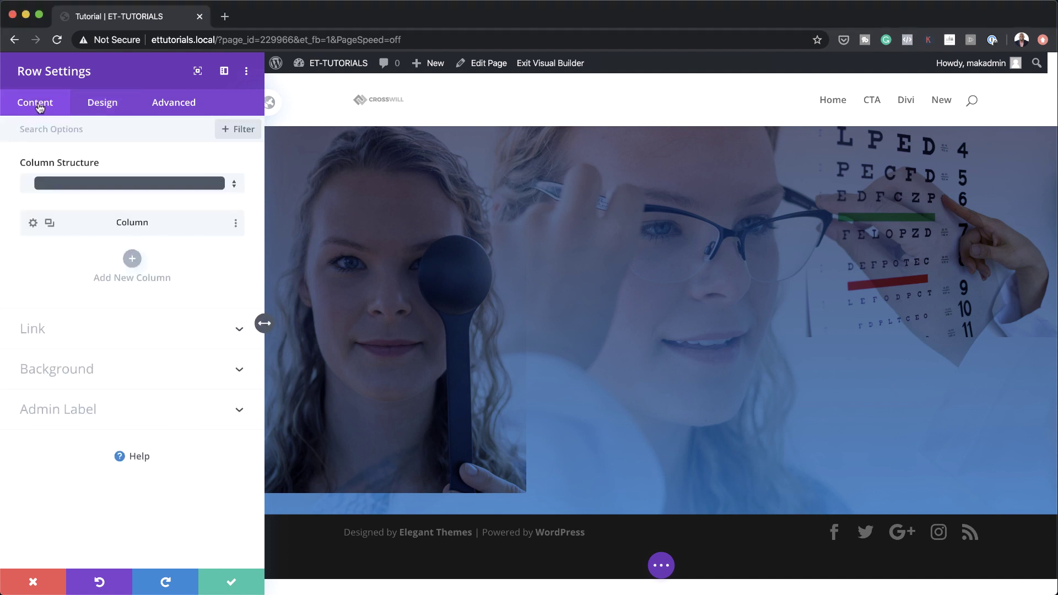
pyautogui.click(34, 223)
pyautogui.click(171, 105)
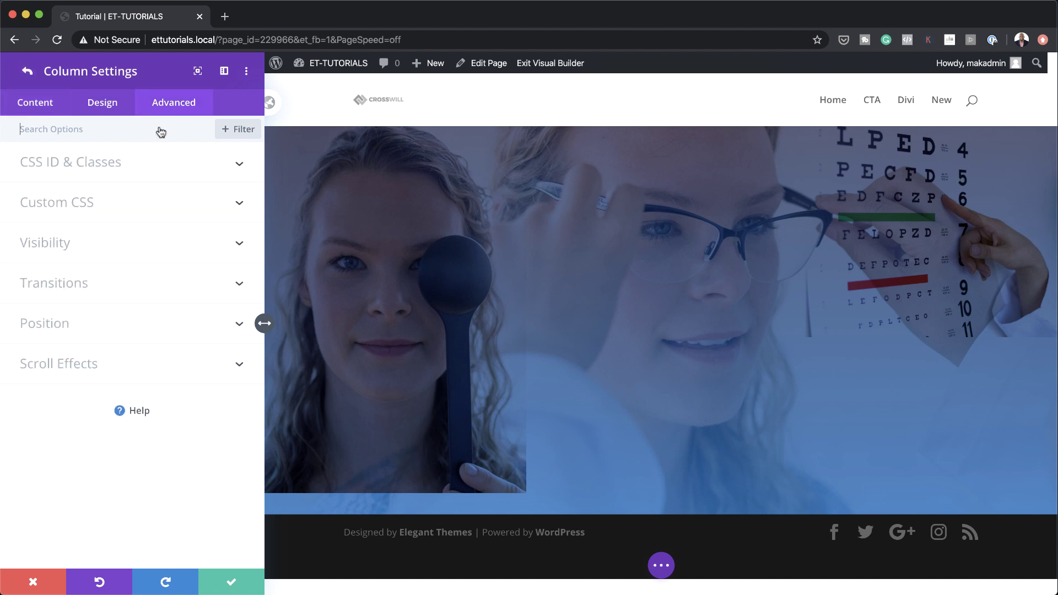
pyautogui.click(61, 217)
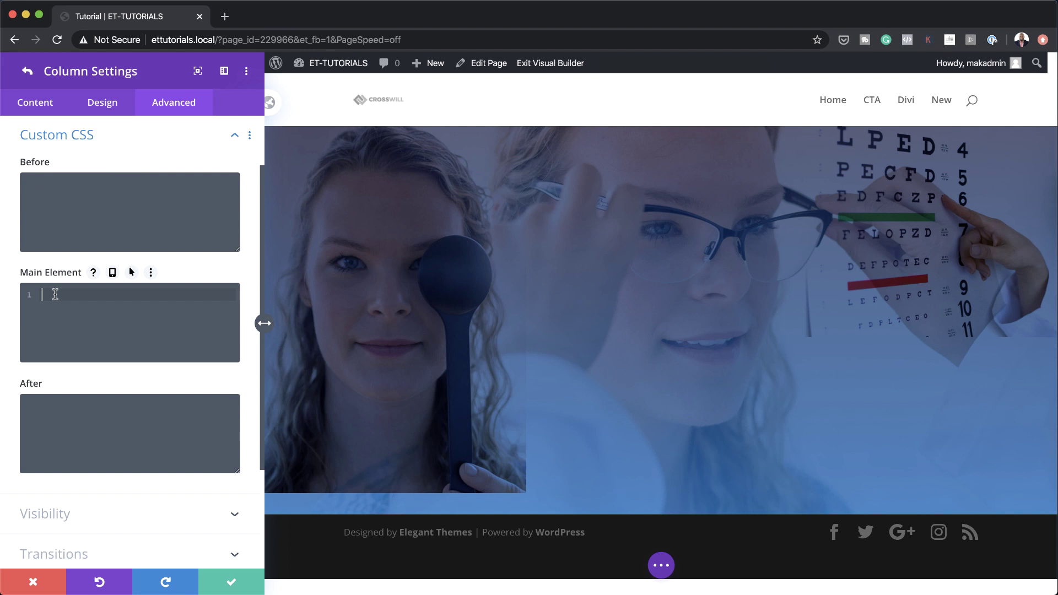
pyautogui.write('display: flex; align-items: center;')
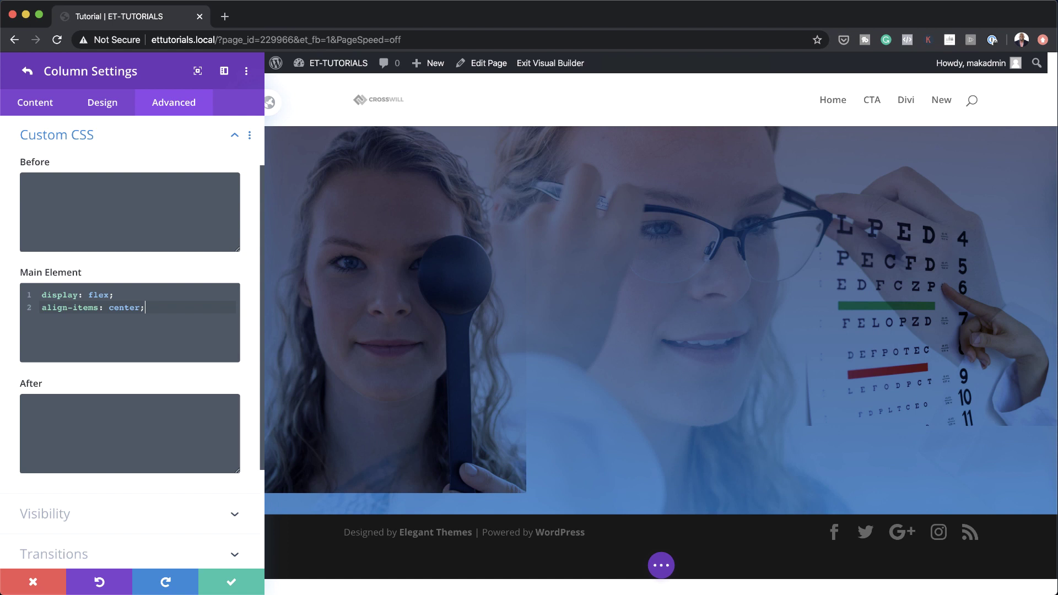
pyautogui.click(234, 584)
pyautogui.click(233, 583)
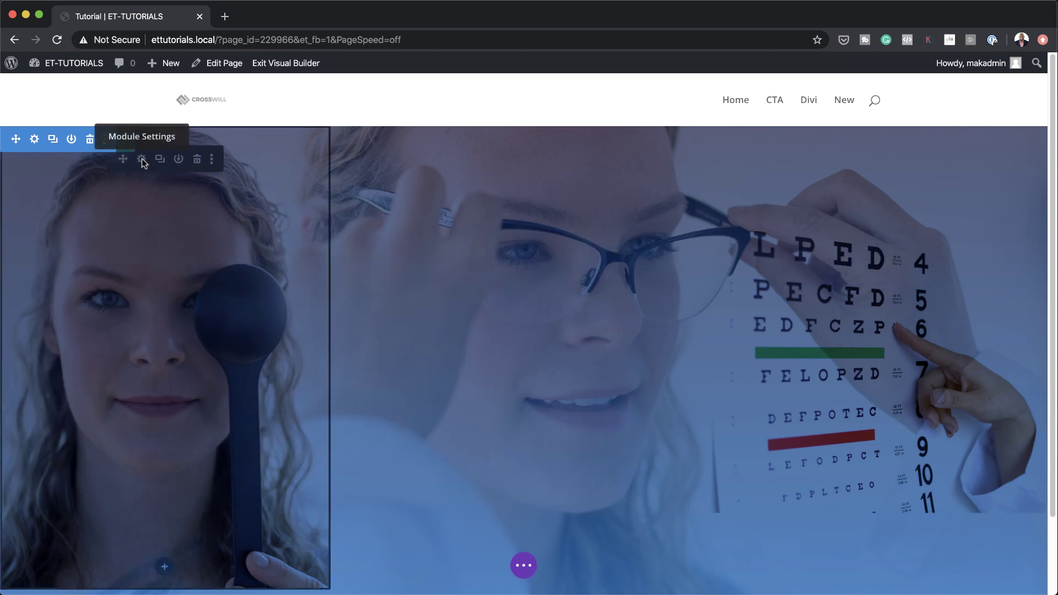
# Apply the blurred inner box shadow preset to the image of the woman covering one eye.
pyautogui.click(142, 159)
pyautogui.click(102, 103)
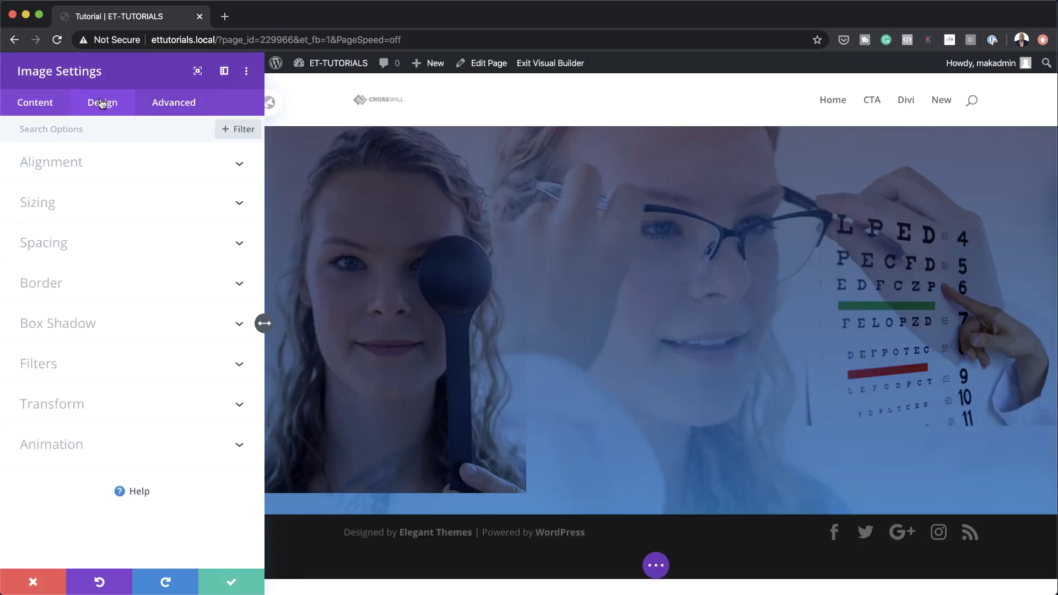
pyautogui.click(80, 328)
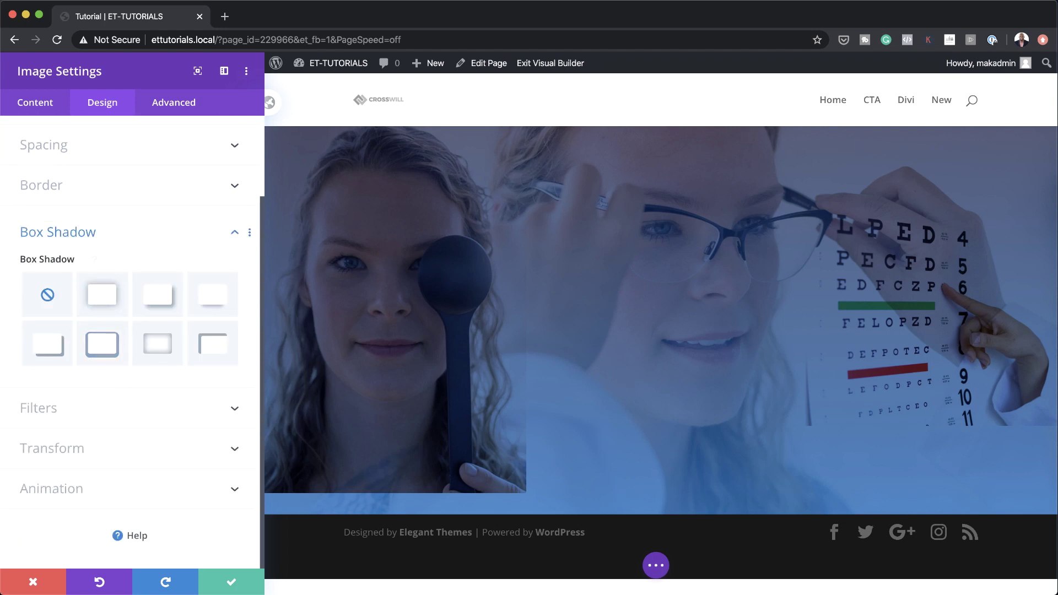
pyautogui.click(160, 346)
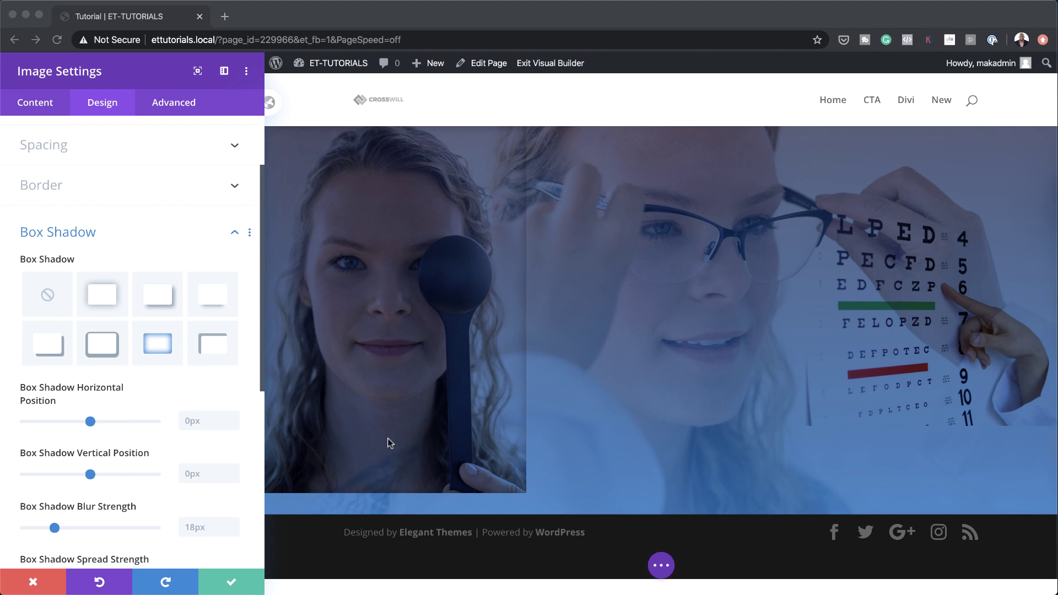
# Set both the blur strength and the spread strength of the image's box shadow to 6vw.
pyautogui.click(187, 526)
pyautogui.doubleClick(189, 526)
pyautogui.write('6vw')
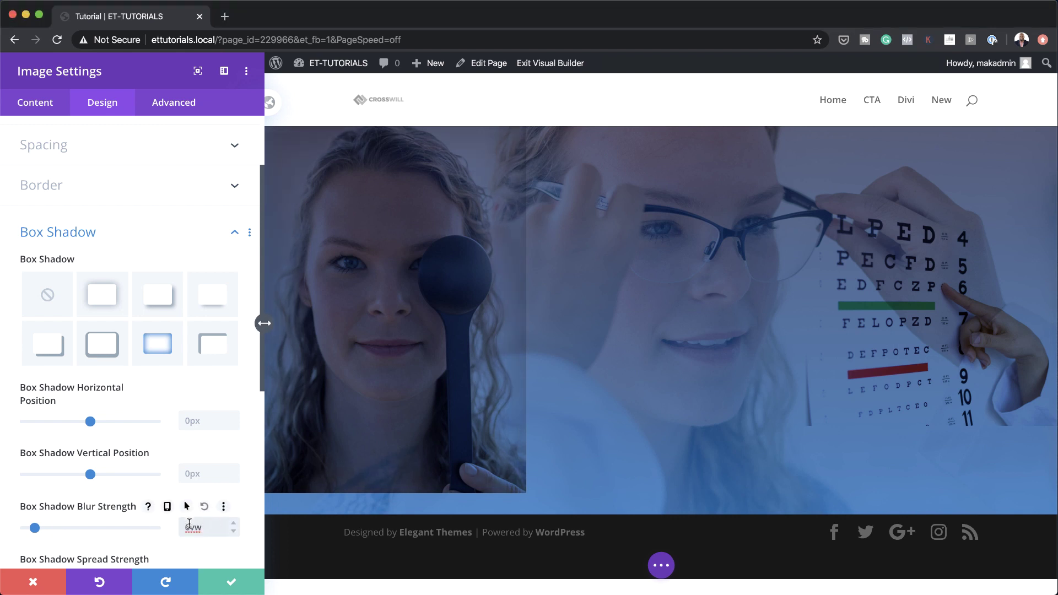
pyautogui.scroll(-3, 181, 523)
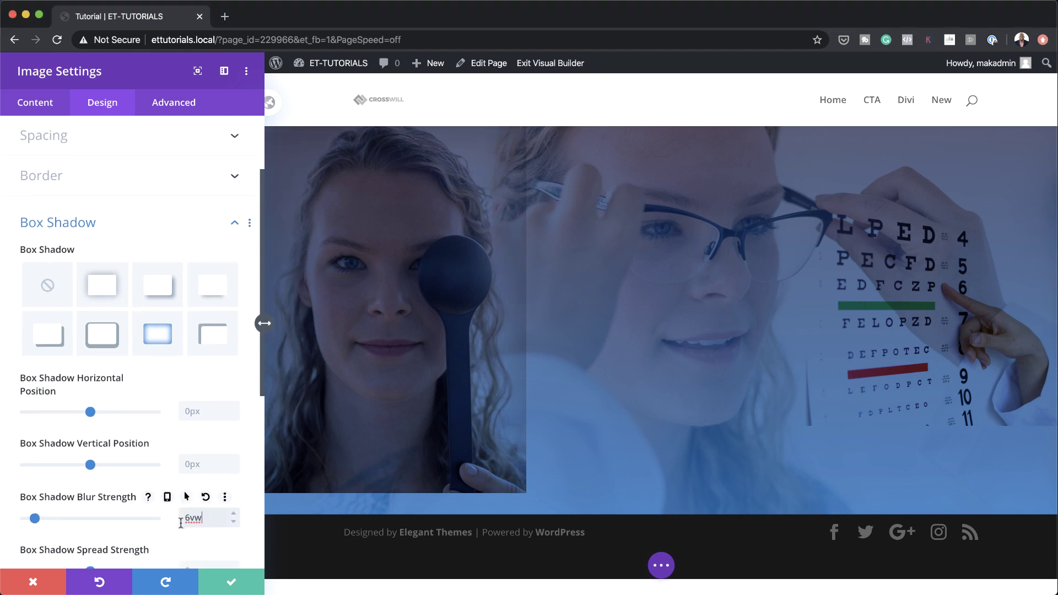
pyautogui.click(204, 530)
pyautogui.write('6vw')
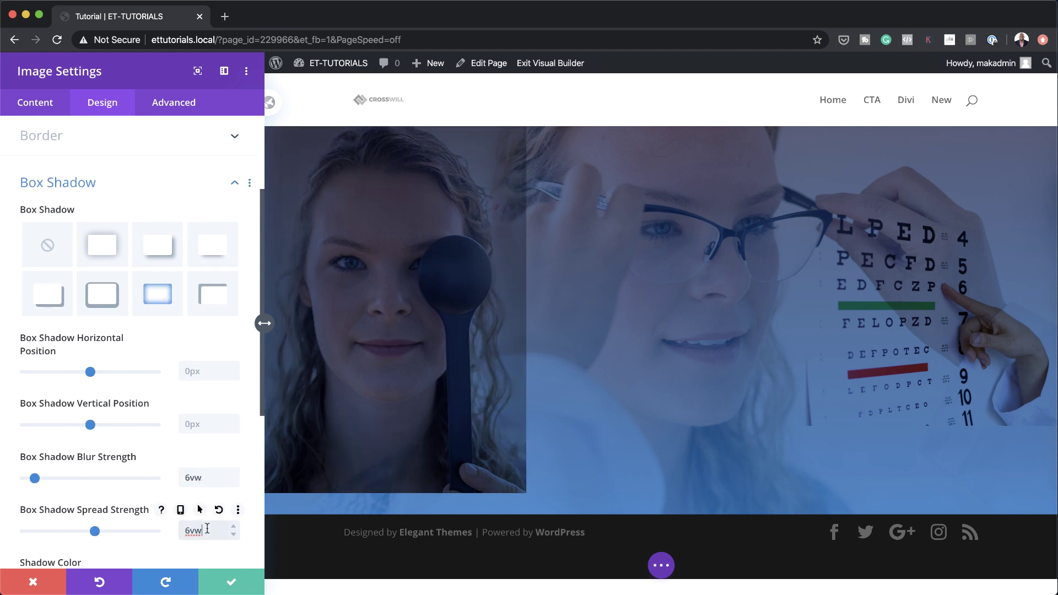
# Set the image's box shadow color to fully opaque white, #ffffff.
pyautogui.scroll(-6, 165, 526)
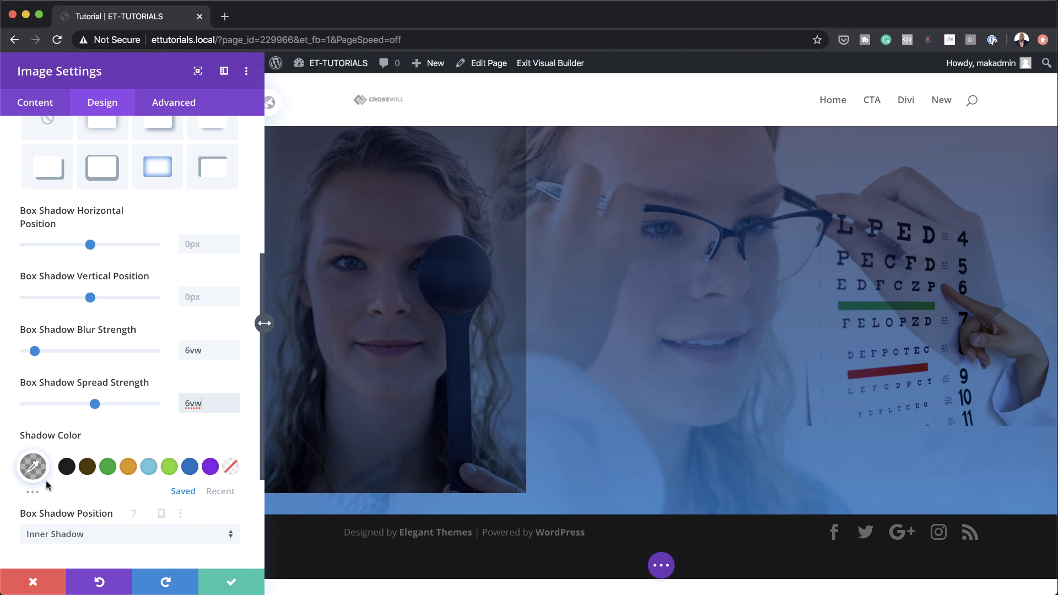
pyautogui.click(33, 467)
pyautogui.moveTo(224, 529); pyautogui.dragTo(225, 469)
pyautogui.scroll(-5, 201, 483)
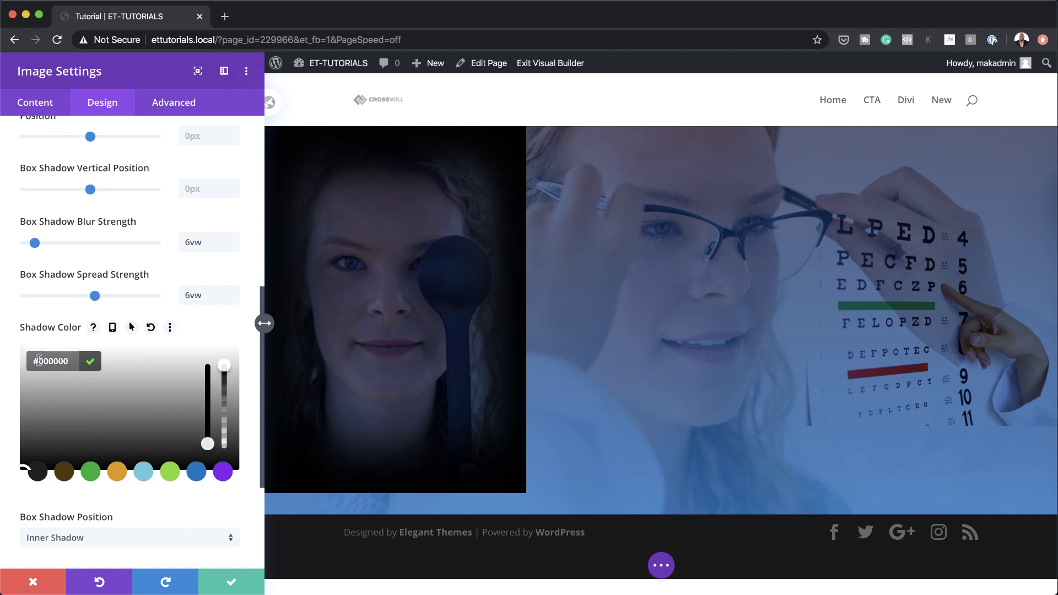
pyautogui.doubleClick(75, 361)
pyautogui.write('ffff')
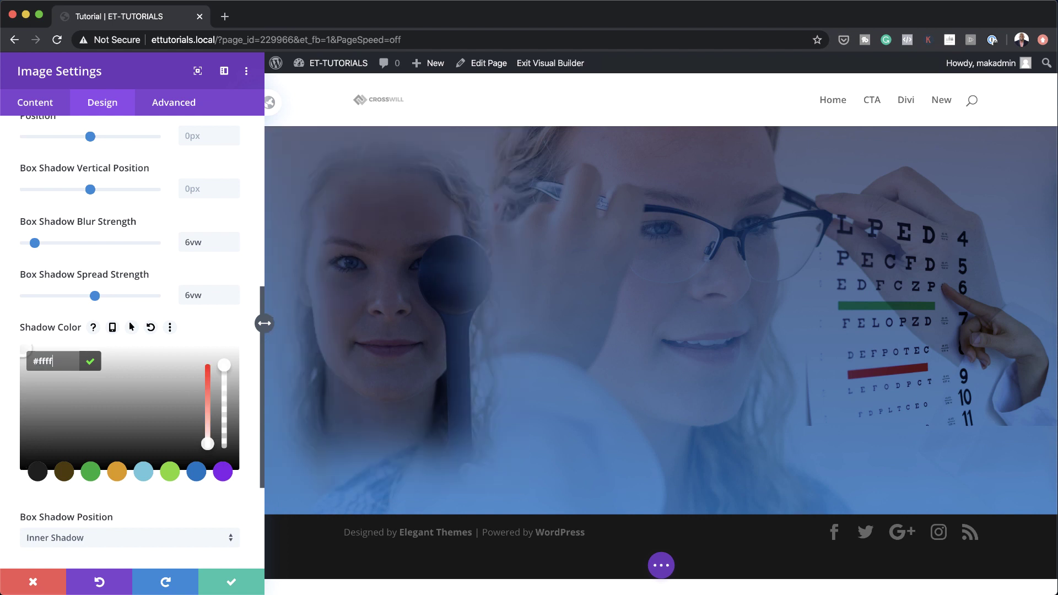
pyautogui.write('ff')
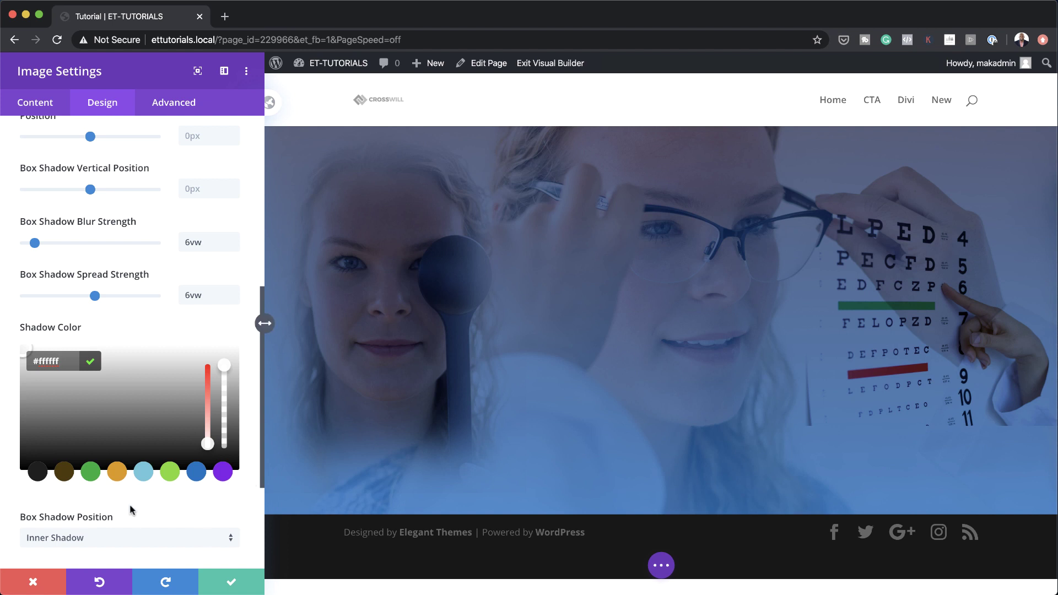
# Translate the image 5vw vertically and 11vw horizontally with the two values unlinked, and save the image settings.
pyautogui.scroll(-5, 137, 504)
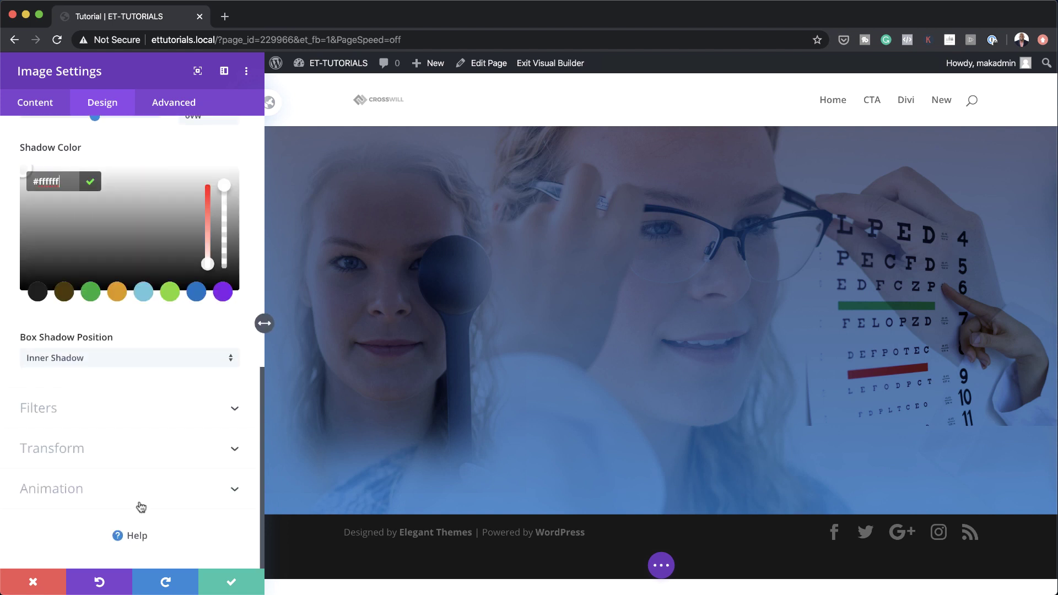
pyautogui.click(87, 452)
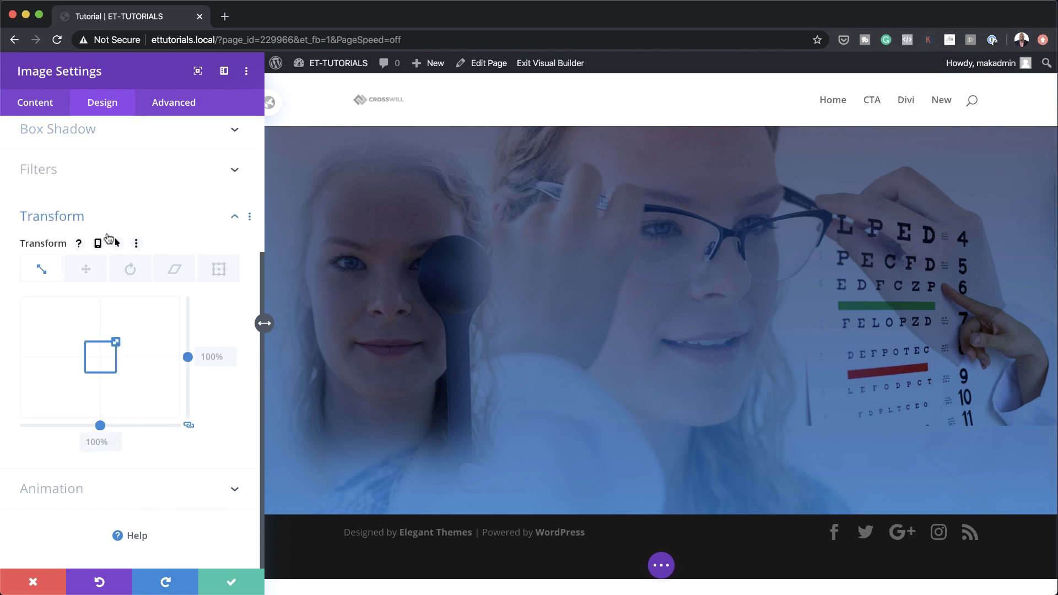
pyautogui.click(87, 272)
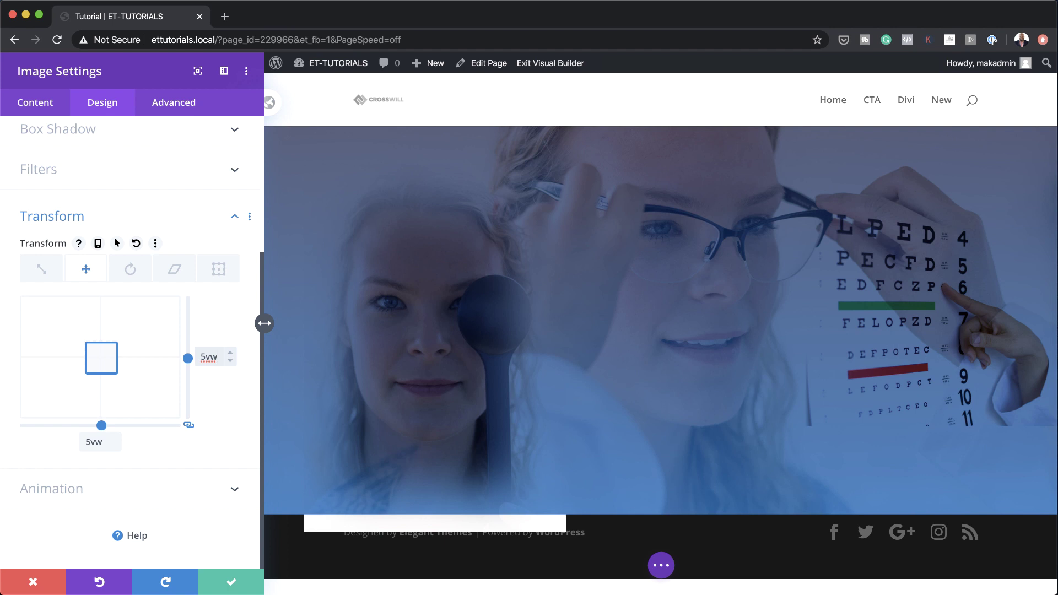
pyautogui.click(189, 425)
pyautogui.click(87, 443)
pyautogui.moveTo(88, 442); pyautogui.dragTo(60, 445)
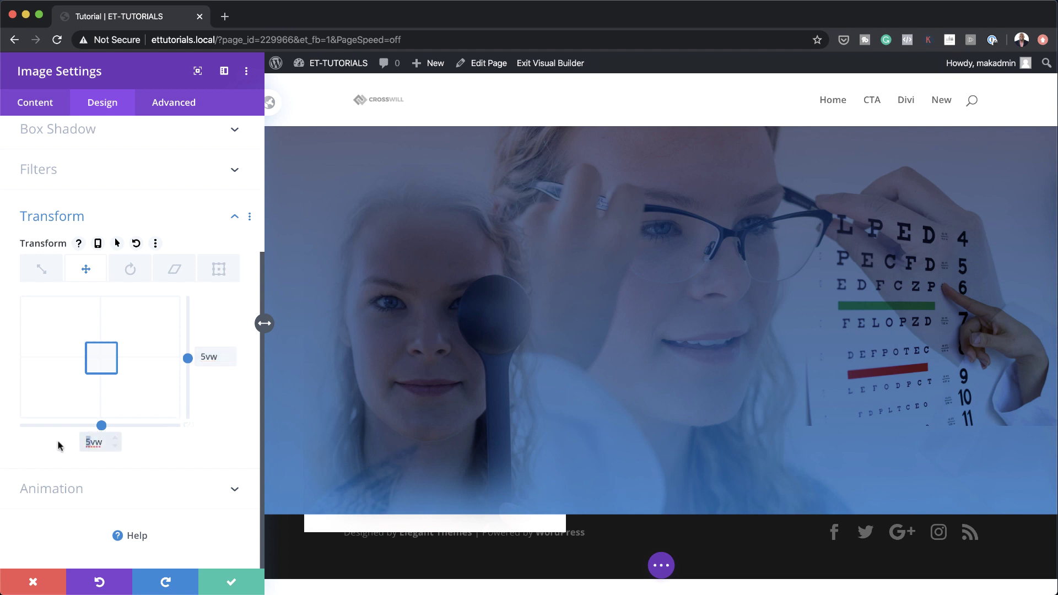
pyautogui.write('20')
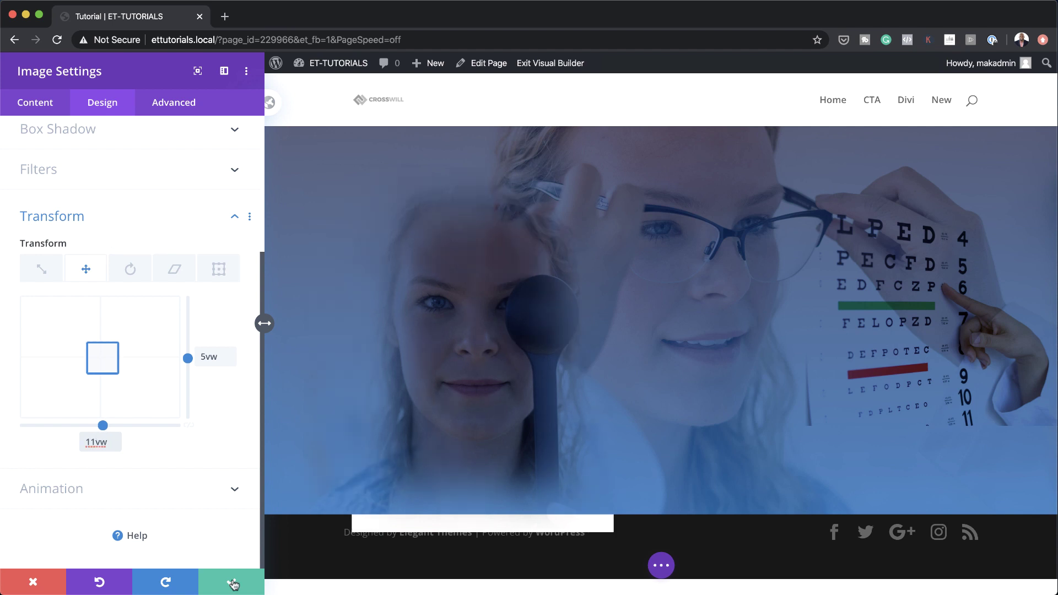
pyautogui.click(231, 581)
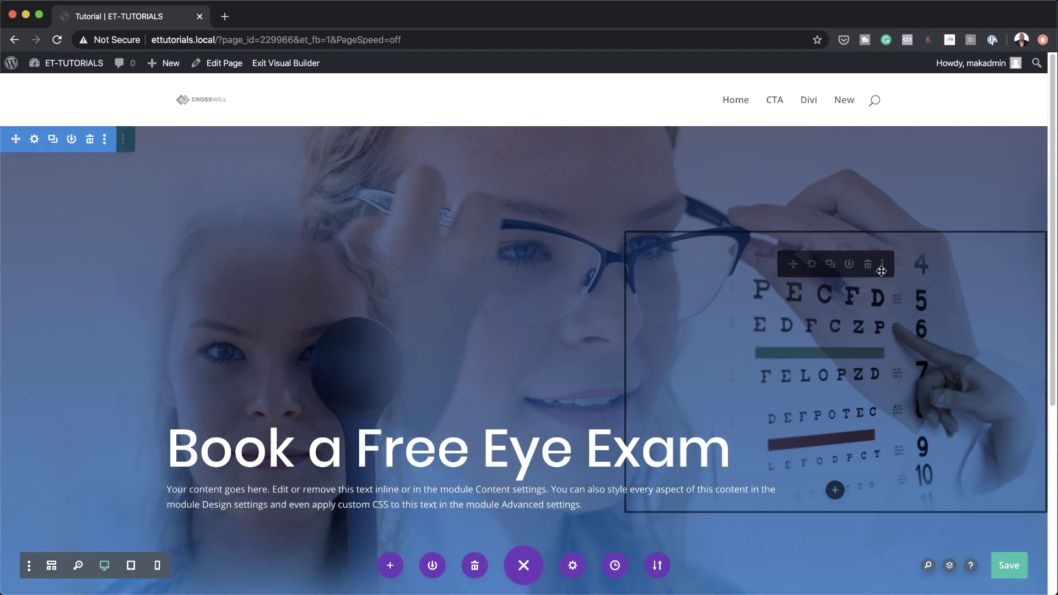
# Save the page and exit the Visual Builder to review the blended images on the live page.
pyautogui.moveTo(881, 271); pyautogui.dragTo(309, 215)
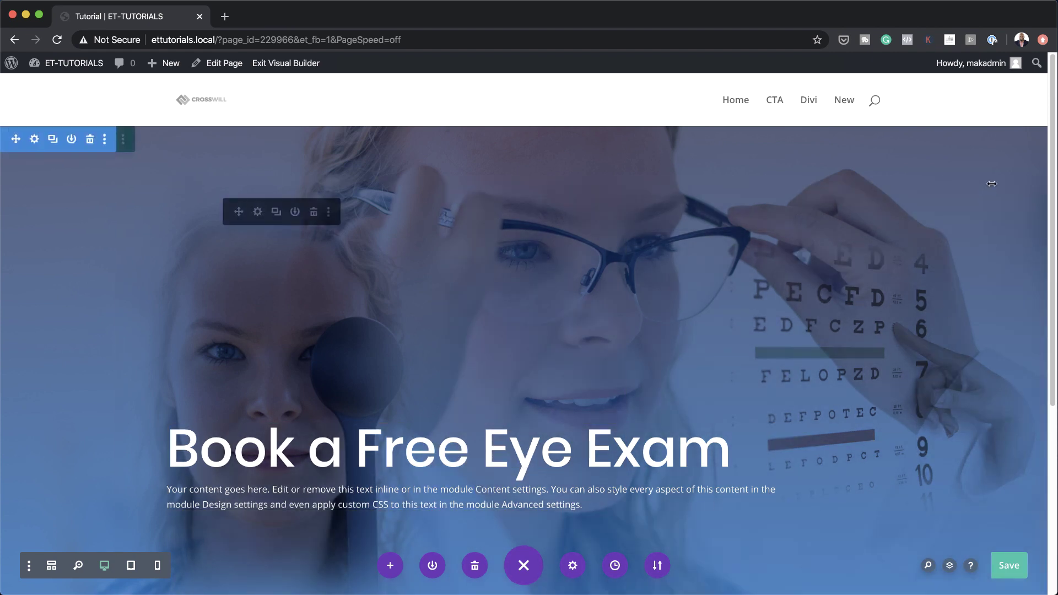
pyautogui.press('super+s')
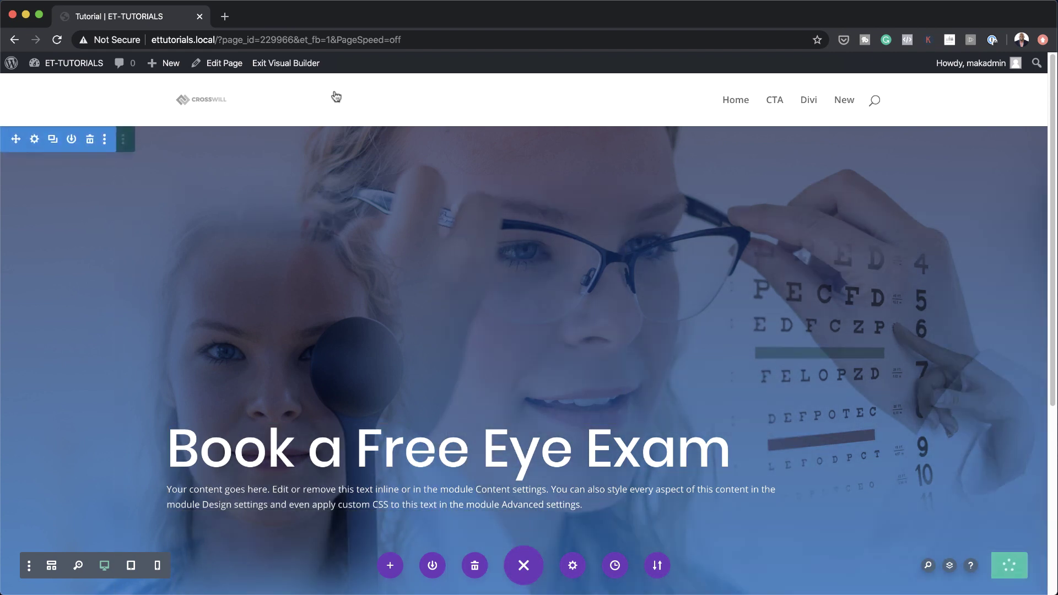
pyautogui.click(298, 65)
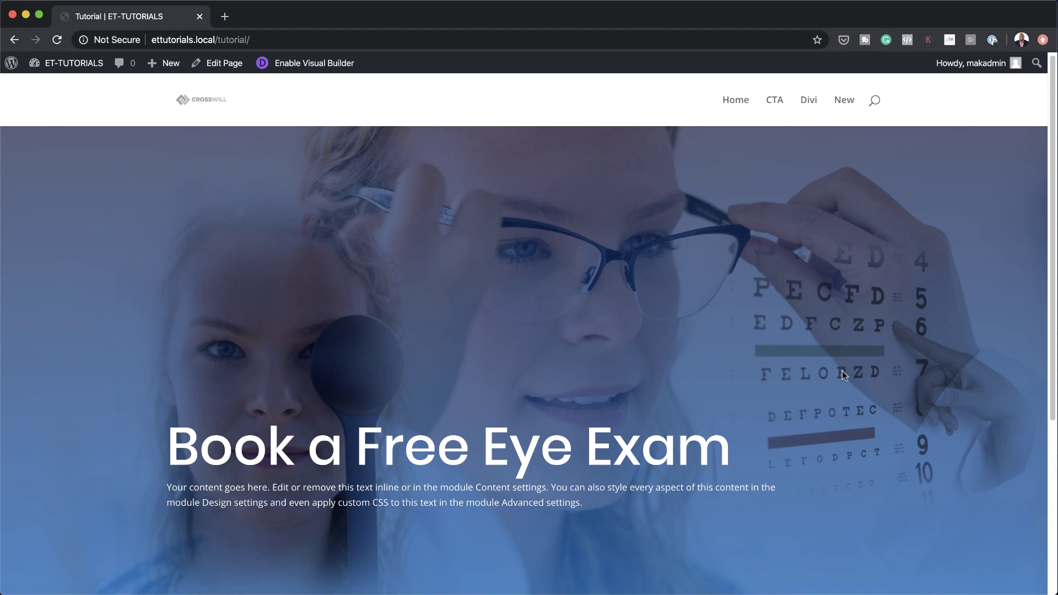
pyautogui.scroll(-3, 842, 372)
pyautogui.scroll(3, 842, 372)
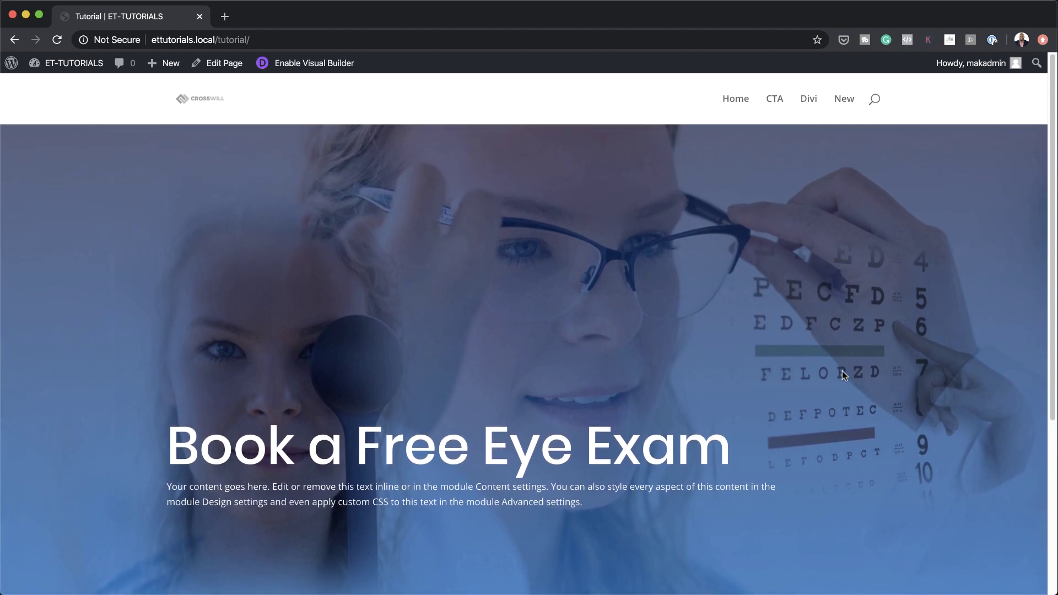